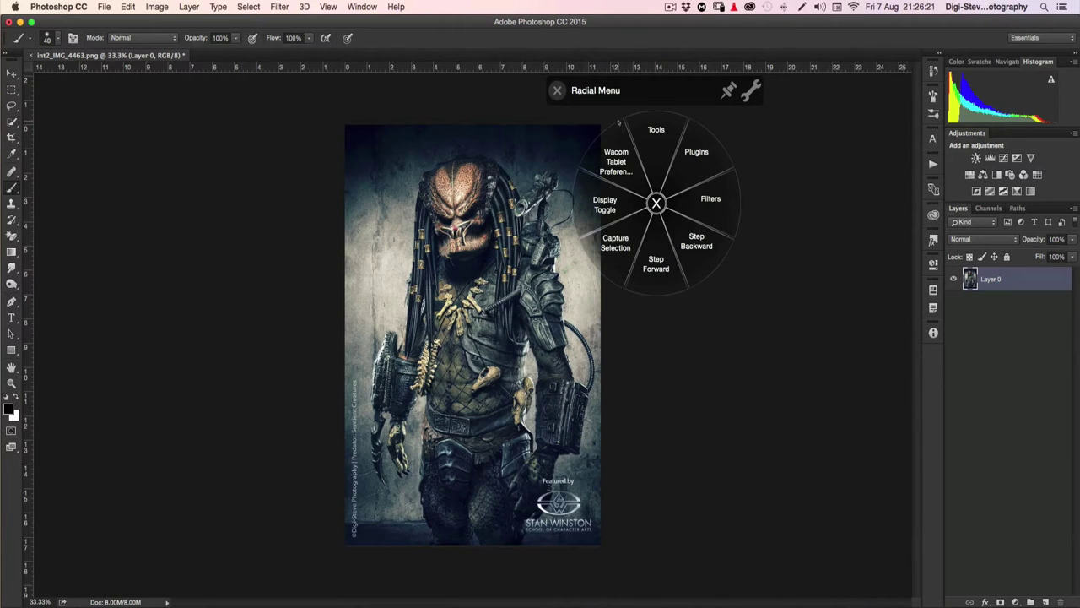
# - Move the Radial Menu over the Predator image and keep the standard Brush tool selected
pyautogui.moveTo(714, 97); pyautogui.dragTo(325, 230)
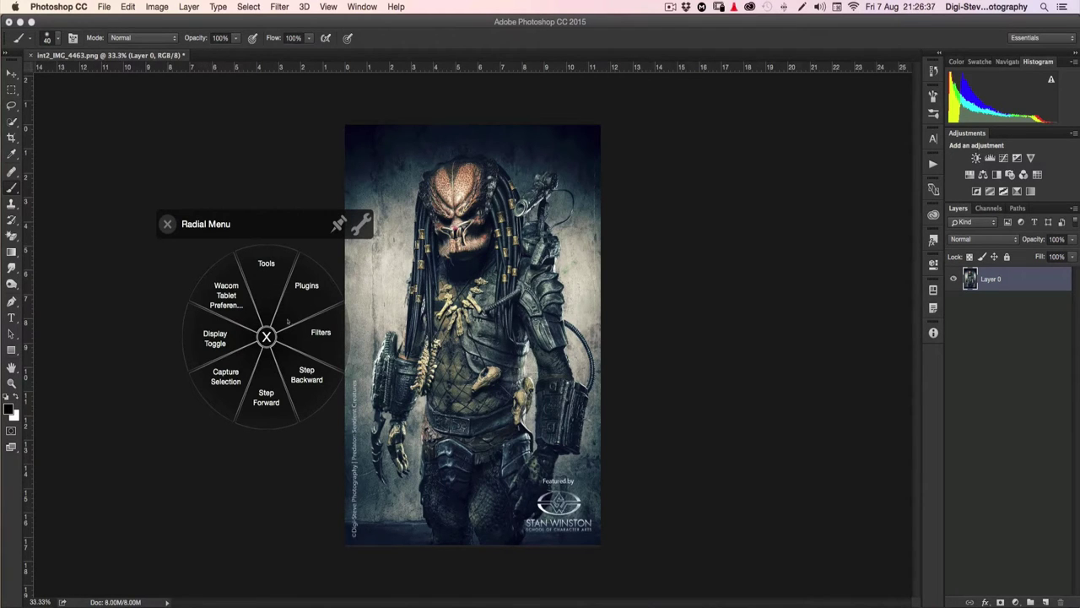
pyautogui.moveTo(253, 228); pyautogui.dragTo(471, 164)
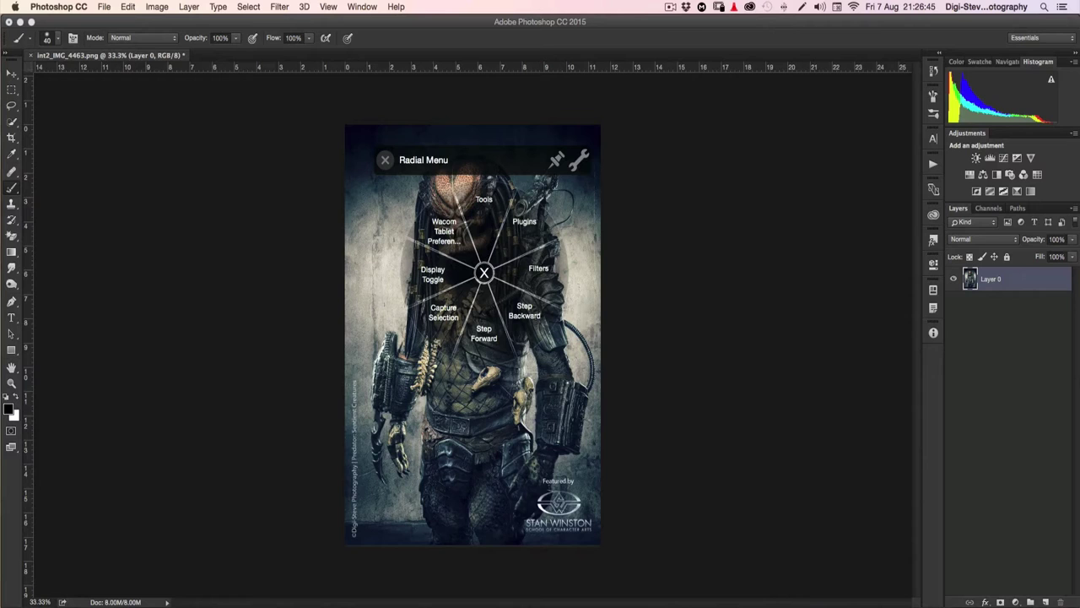
pyautogui.click(12, 187)
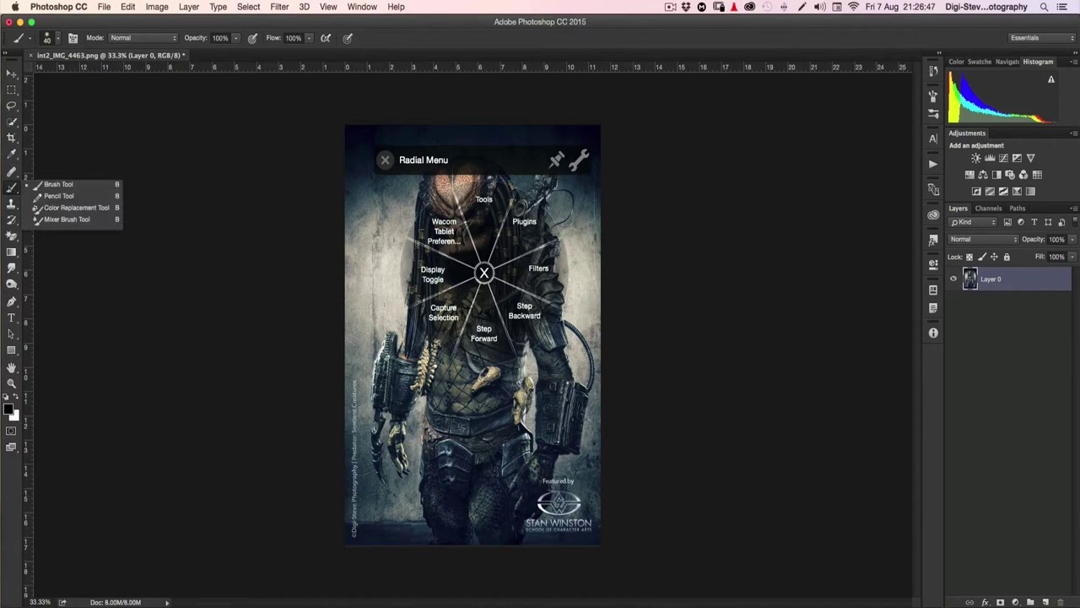
pyautogui.click(52, 189)
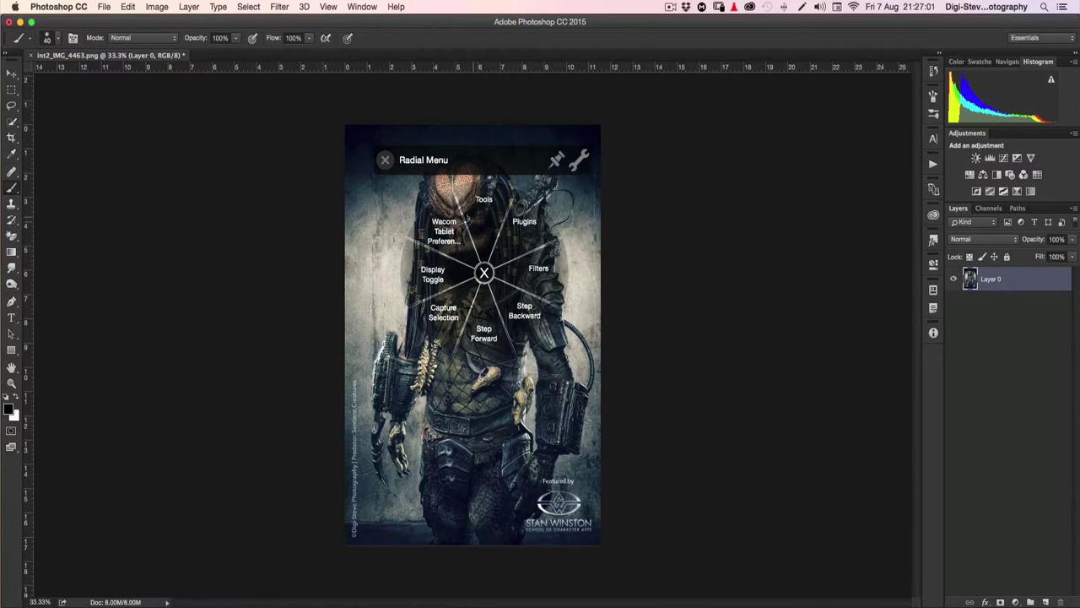
# - Bring up the Tools wheel, add a new layer and paint test strokes across the face and torso
pyautogui.click(482, 203)
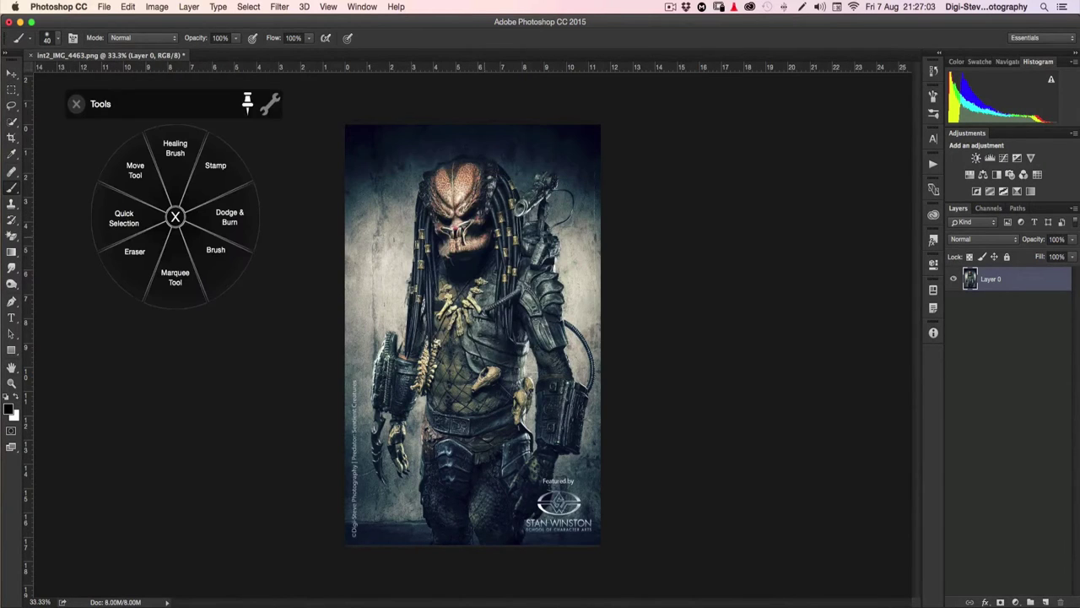
pyautogui.moveTo(153, 164); pyautogui.dragTo(160, 194)
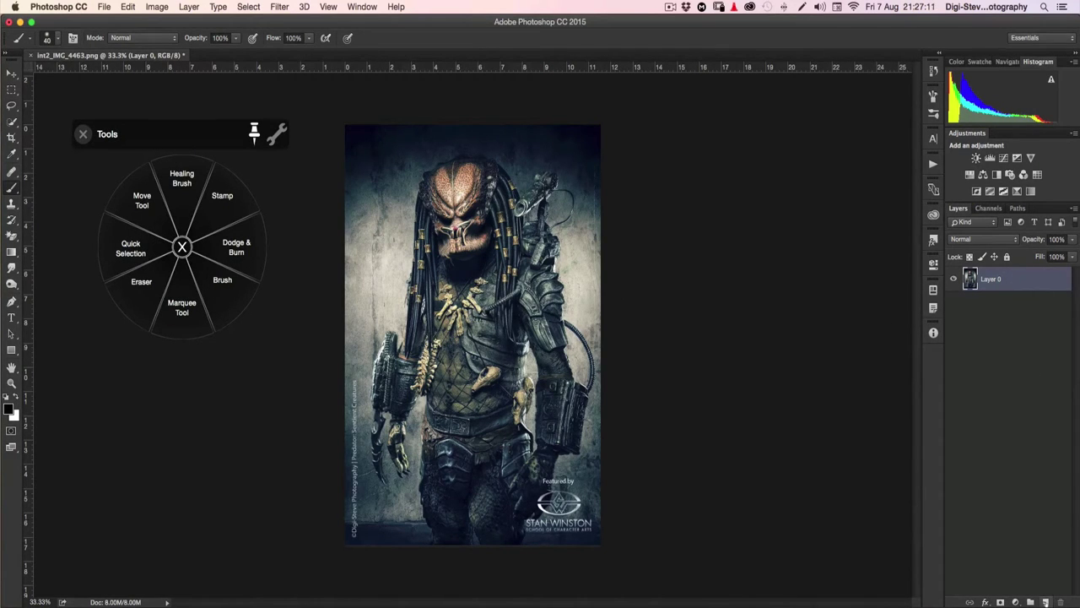
pyautogui.click(1047, 602)
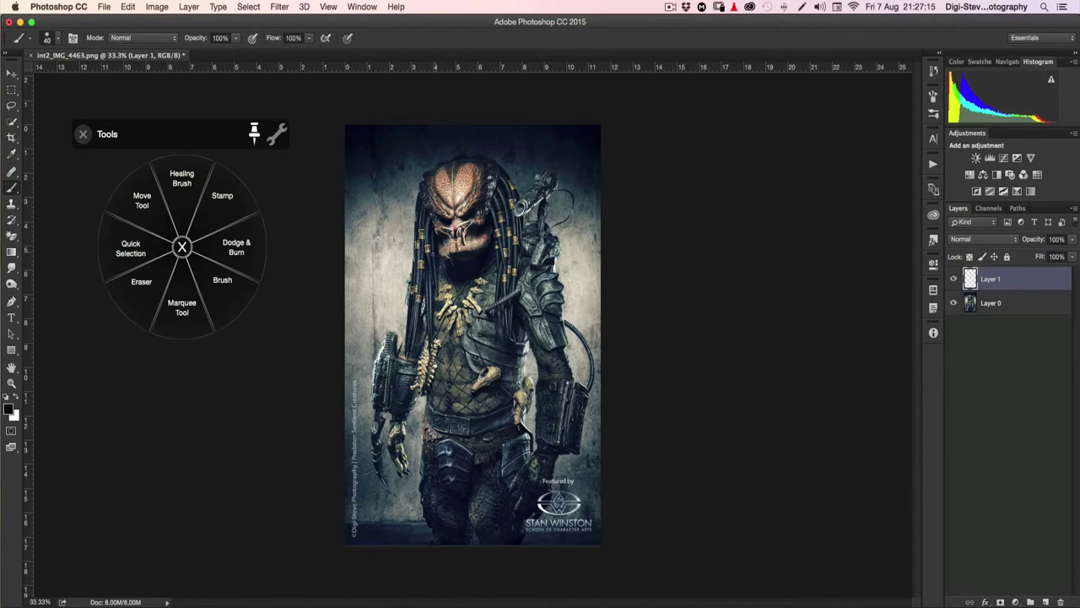
pyautogui.moveTo(379, 233)
pyautogui.mouseDown()
pyautogui.moveTo(383, 270)
pyautogui.moveTo(444, 268)
pyautogui.moveTo(567, 314)
pyautogui.mouseUp()
pyautogui.moveTo(460, 355)
pyautogui.mouseDown()
pyautogui.moveTo(483, 394)
pyautogui.moveTo(531, 407)
pyautogui.mouseUp()
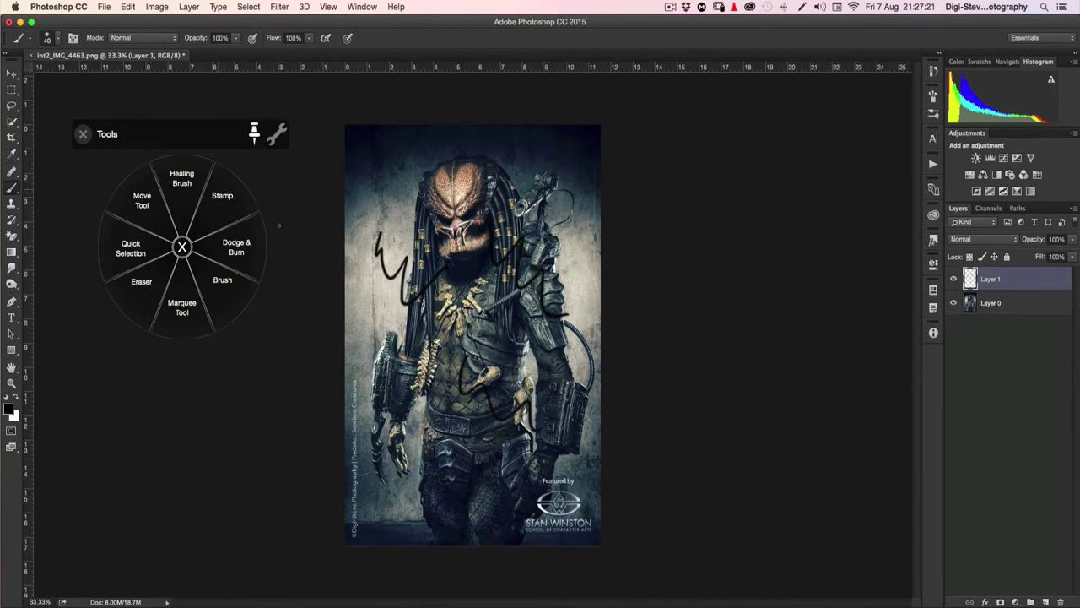
# - Try the Healing Brush and Clone Stamp, close the wheel, and delete Layer 1 with its strokes
pyautogui.click(183, 174)
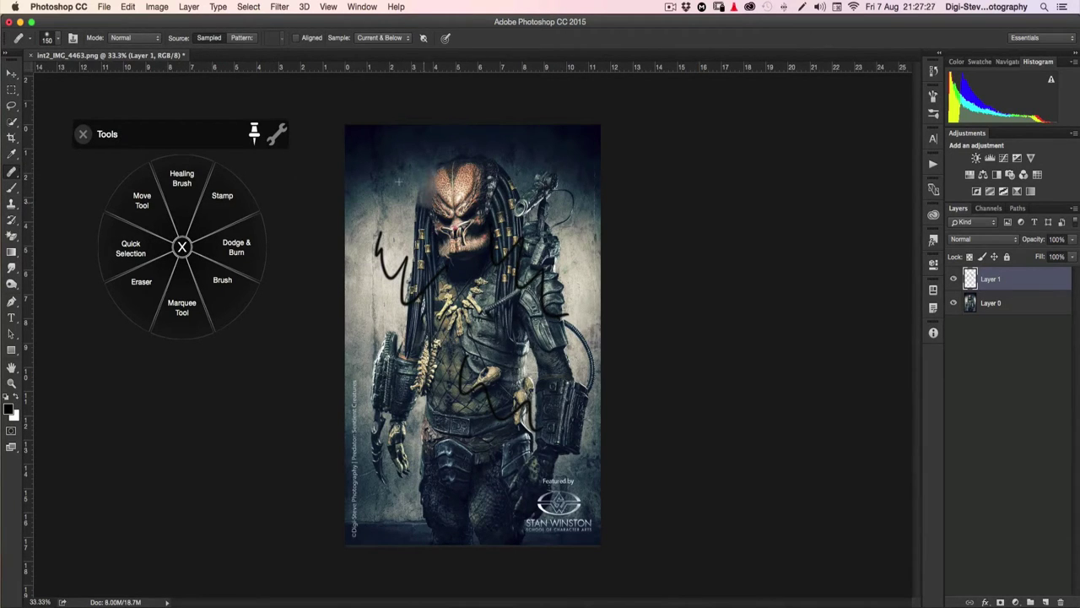
pyautogui.moveTo(428, 180)
pyautogui.mouseDown()
pyautogui.moveTo(443, 199)
pyautogui.moveTo(444, 163)
pyautogui.moveTo(457, 166)
pyautogui.moveTo(486, 237)
pyautogui.mouseUp()
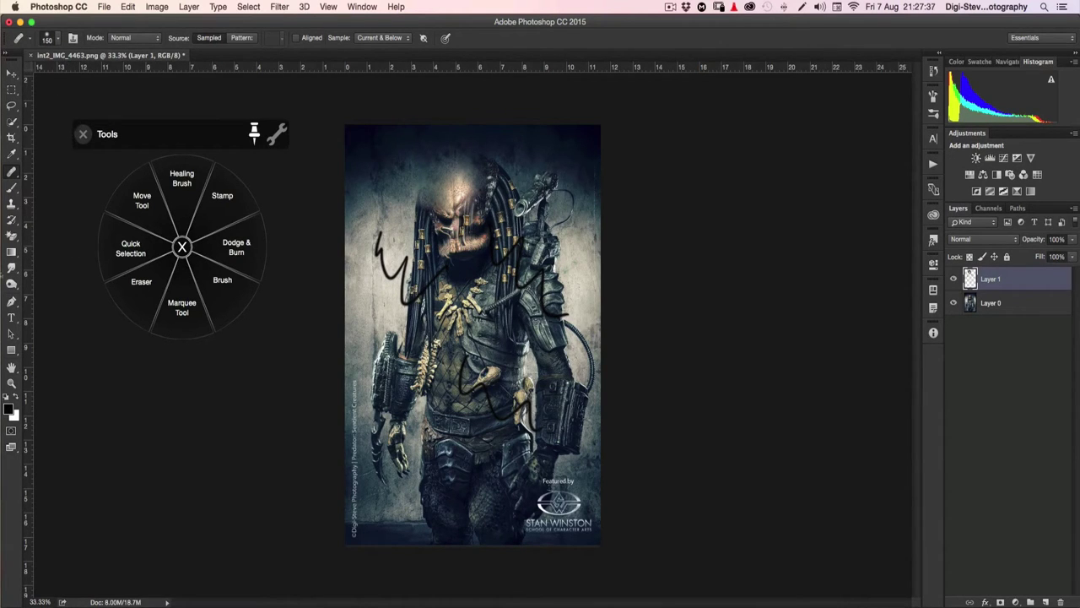
pyautogui.press('s')
pyautogui.click(83, 134)
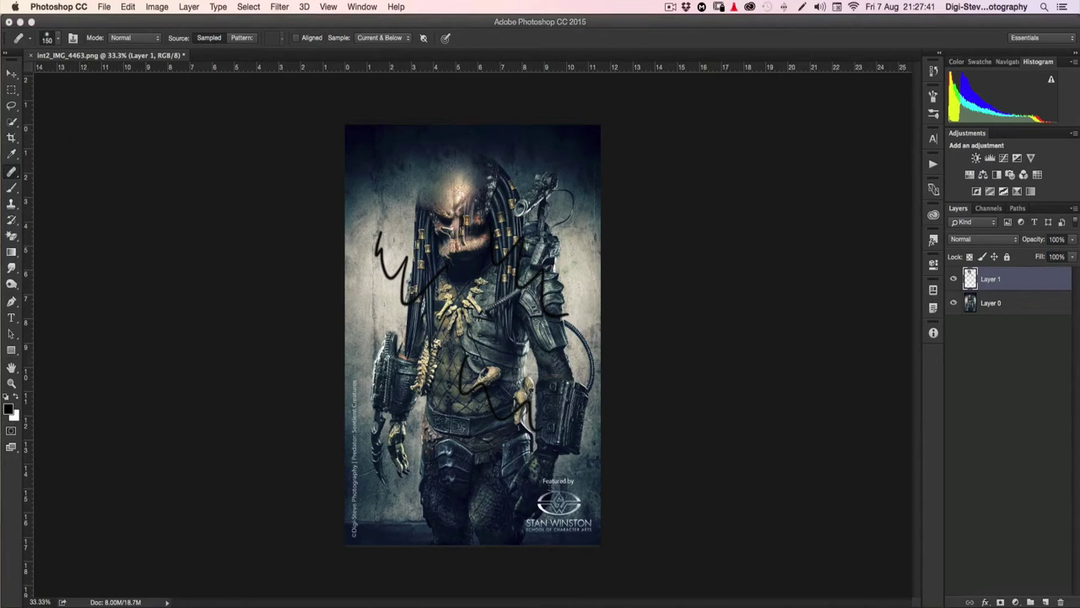
pyautogui.moveTo(1023, 288); pyautogui.dragTo(1061, 602)
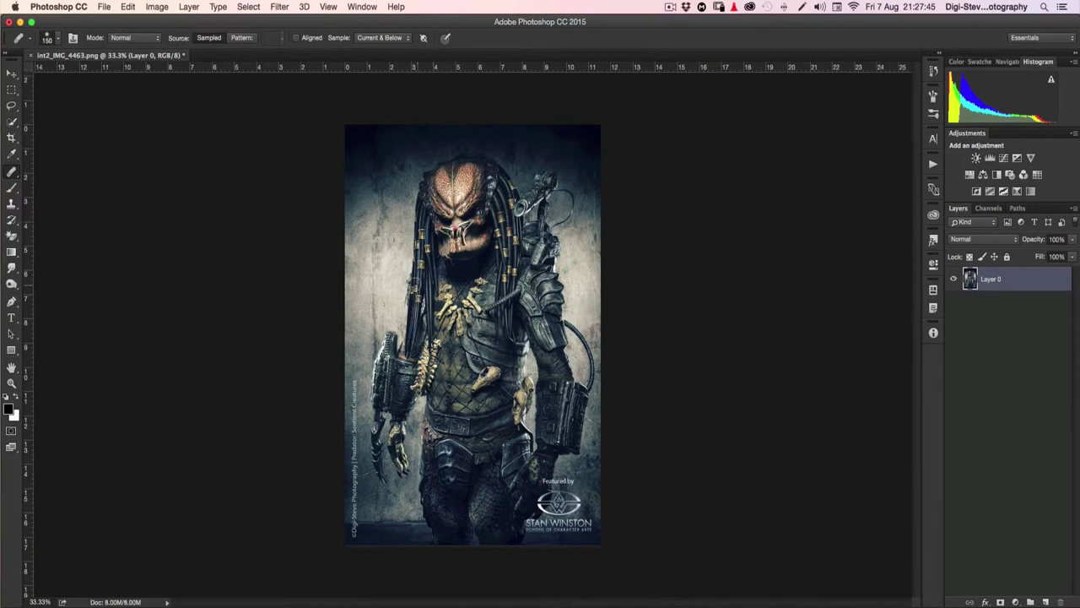
# - Use the pen's middle button to bring up the Radial Menu, glance at Plugins, then open Filters
pyautogui.middleClick(422, 216)
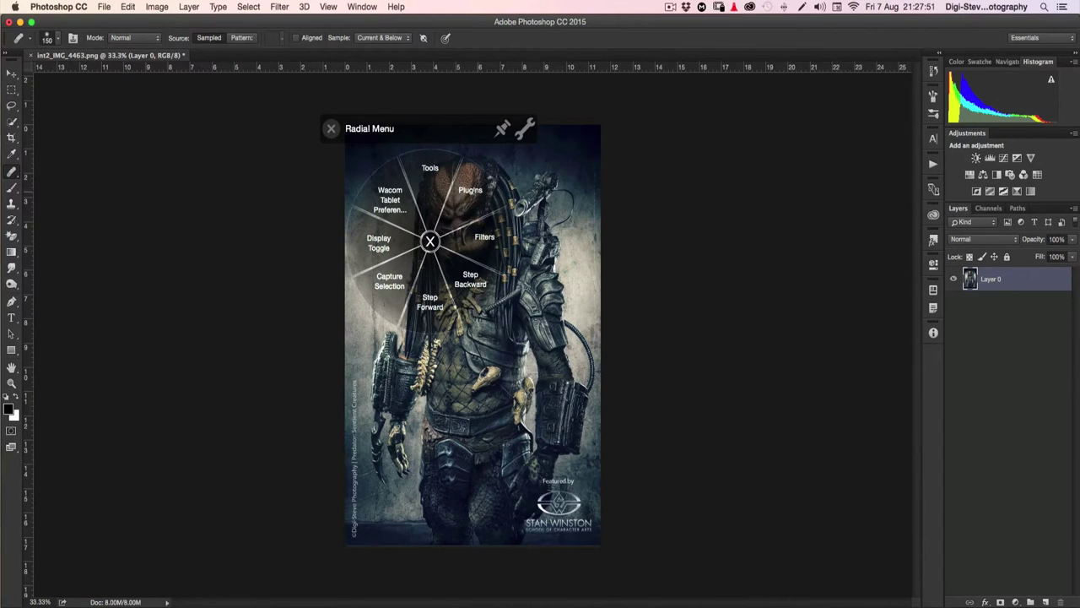
pyautogui.click(469, 194)
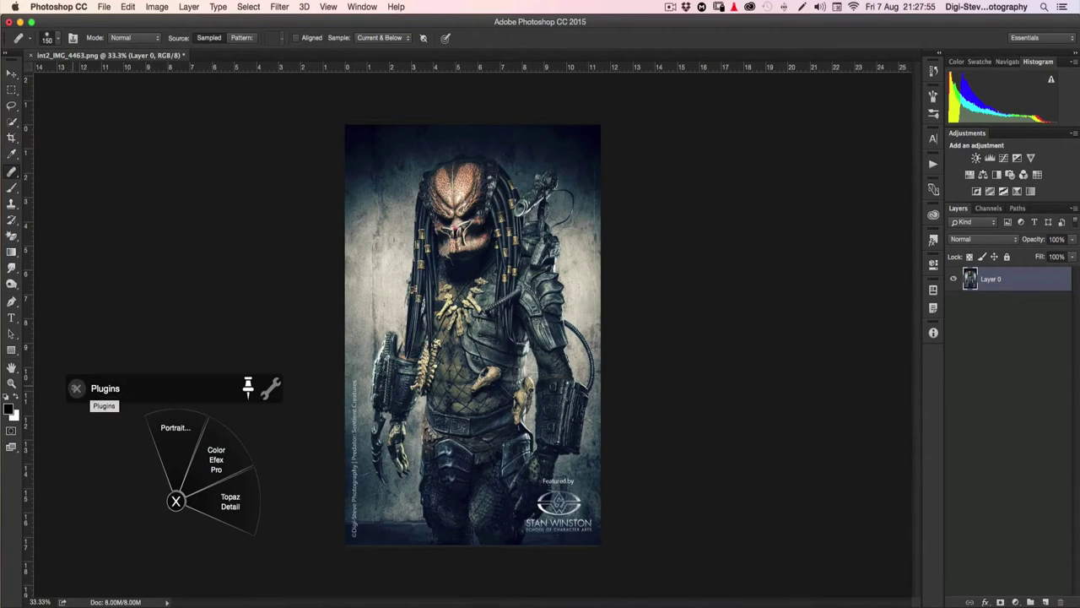
pyautogui.click(76, 389)
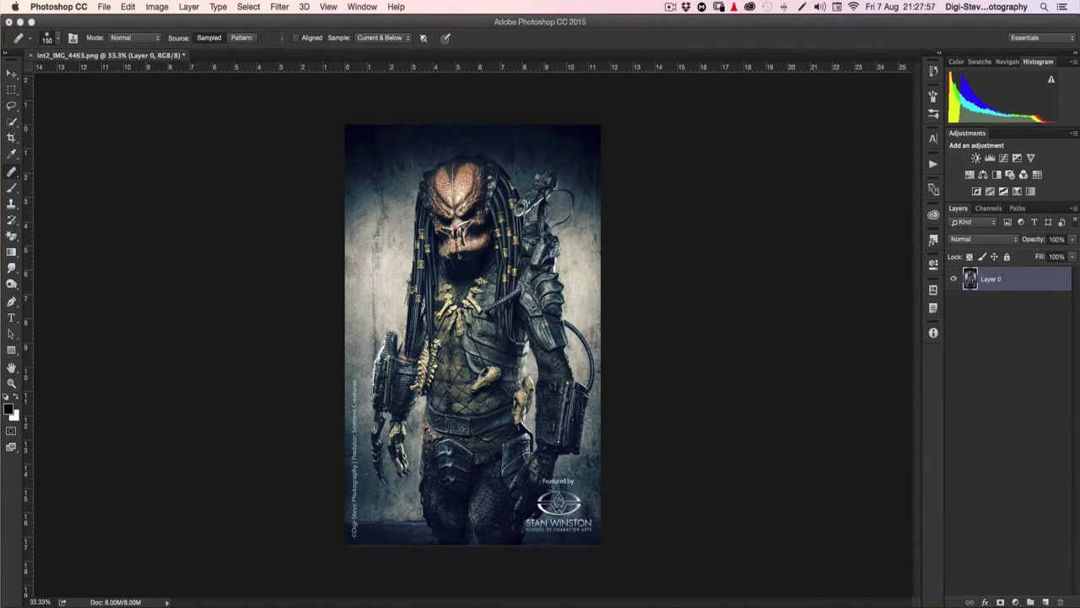
pyautogui.middleClick(459, 268)
pyautogui.click(514, 262)
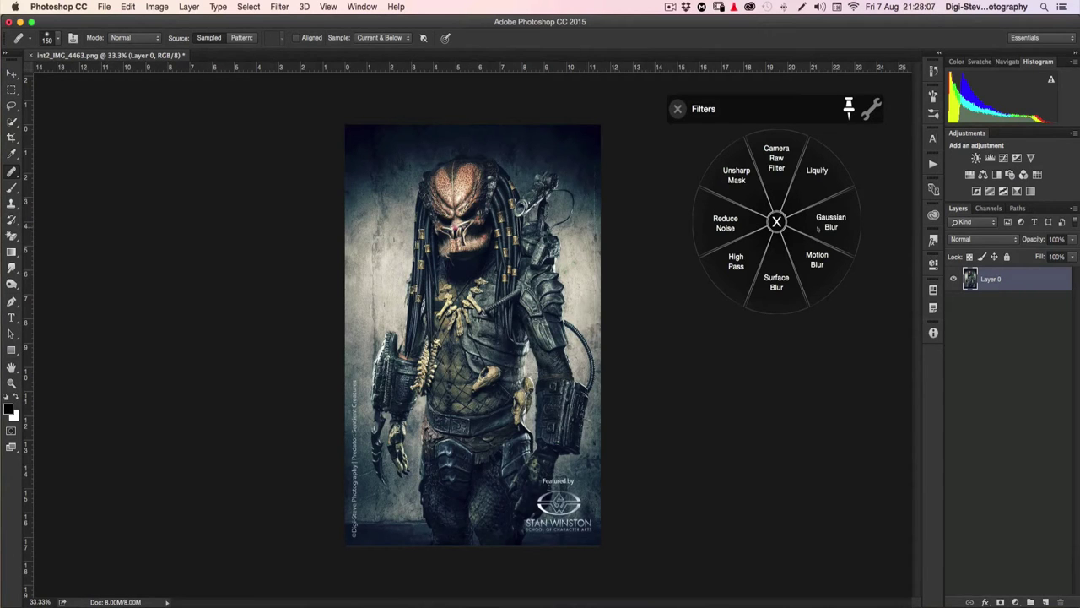
# - Preview Gaussian Blur at 153.0 pixels, Unsharp Mask and High Pass, cancelling each without applying
pyautogui.click(819, 224)
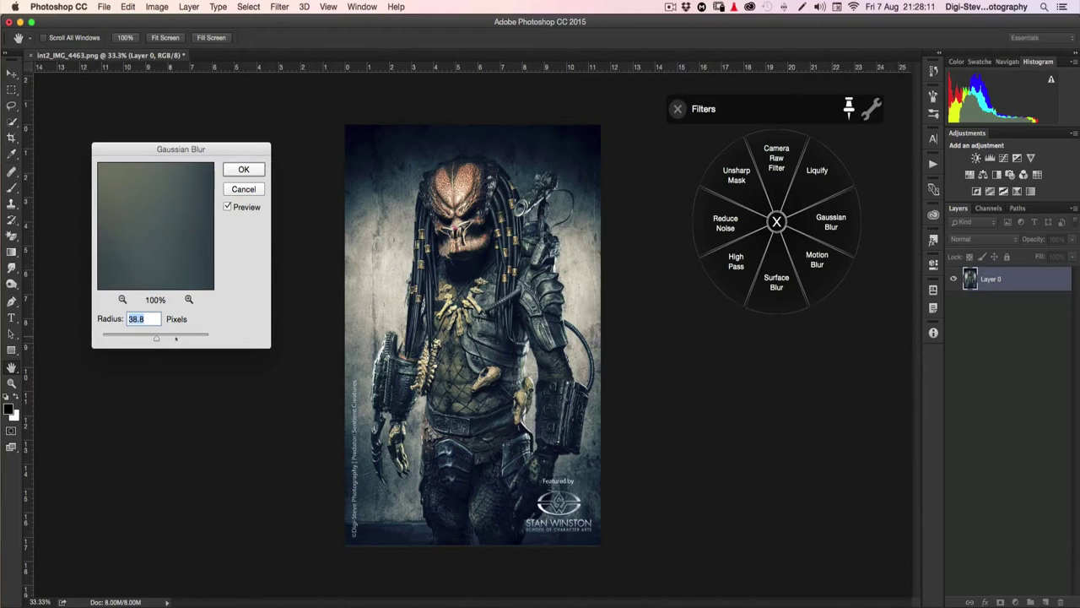
pyautogui.moveTo(176, 337); pyautogui.dragTo(180, 338)
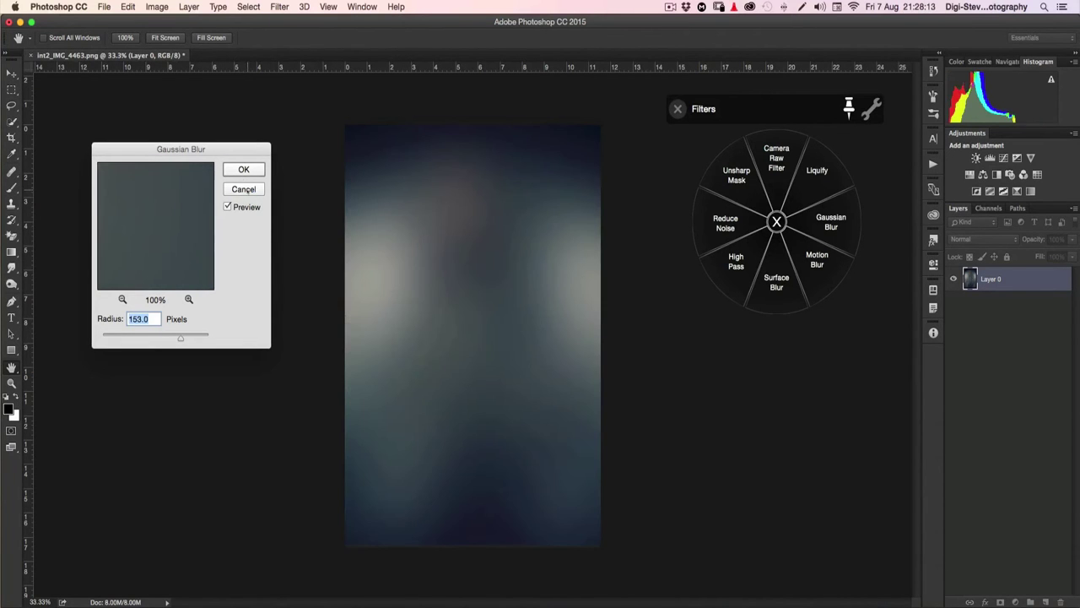
pyautogui.press('Escape')
pyautogui.press('j')
pyautogui.click(729, 181)
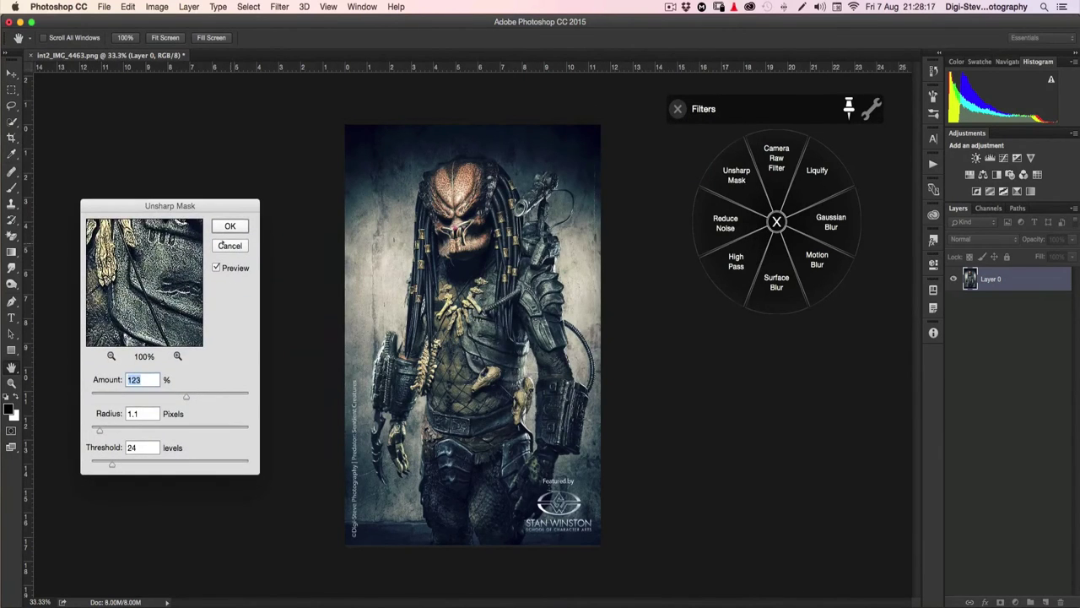
pyautogui.click(221, 244)
pyautogui.click(736, 261)
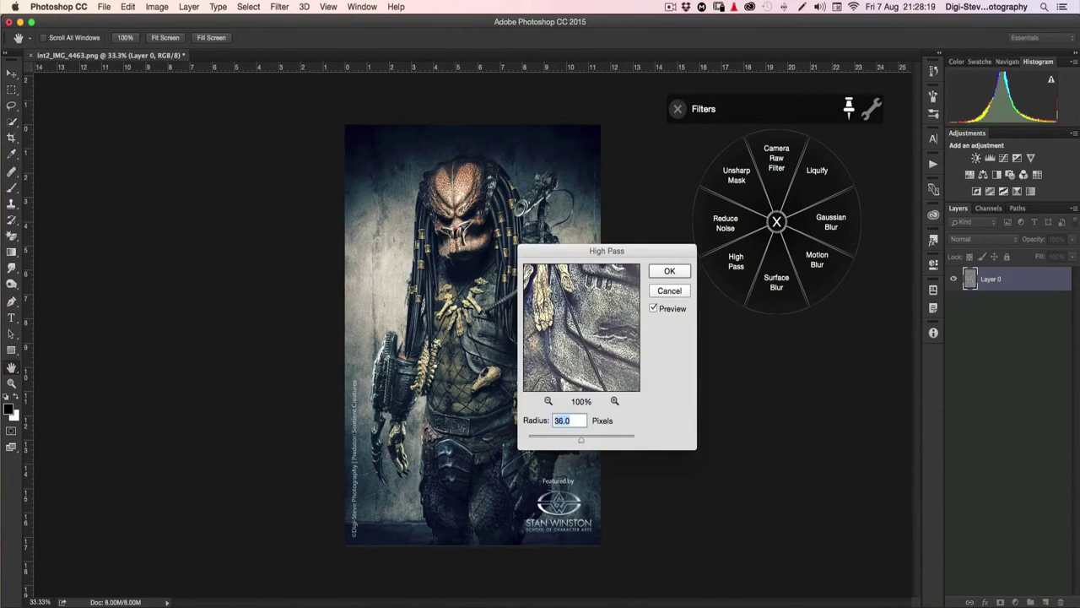
pyautogui.press('Escape')
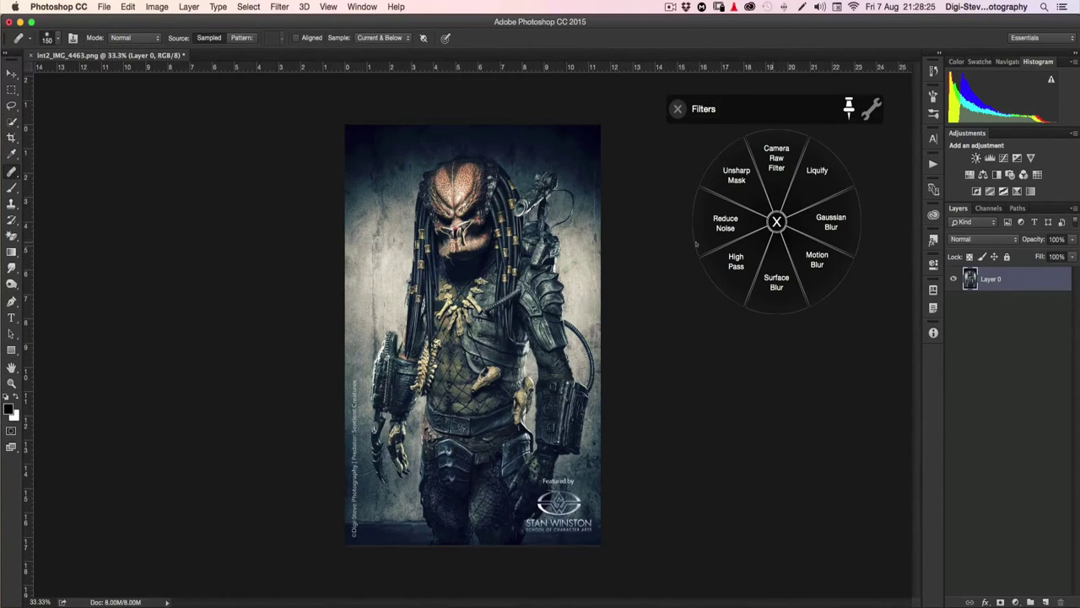
# - Glance at the full Filter menu without applying anything, then close the Filters wheel
pyautogui.click(281, 7)
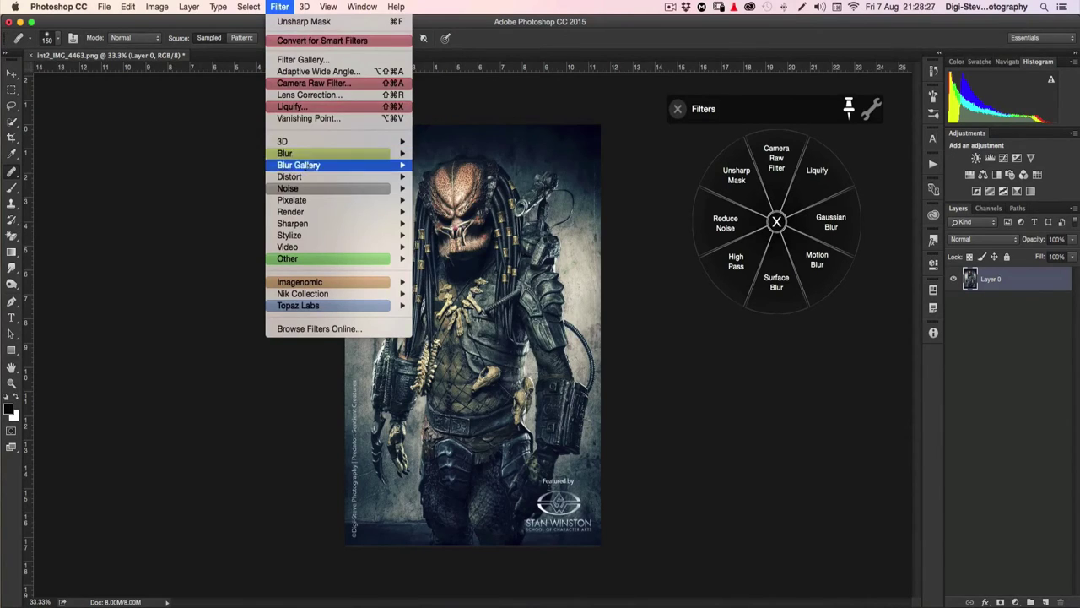
pyautogui.click(442, 23)
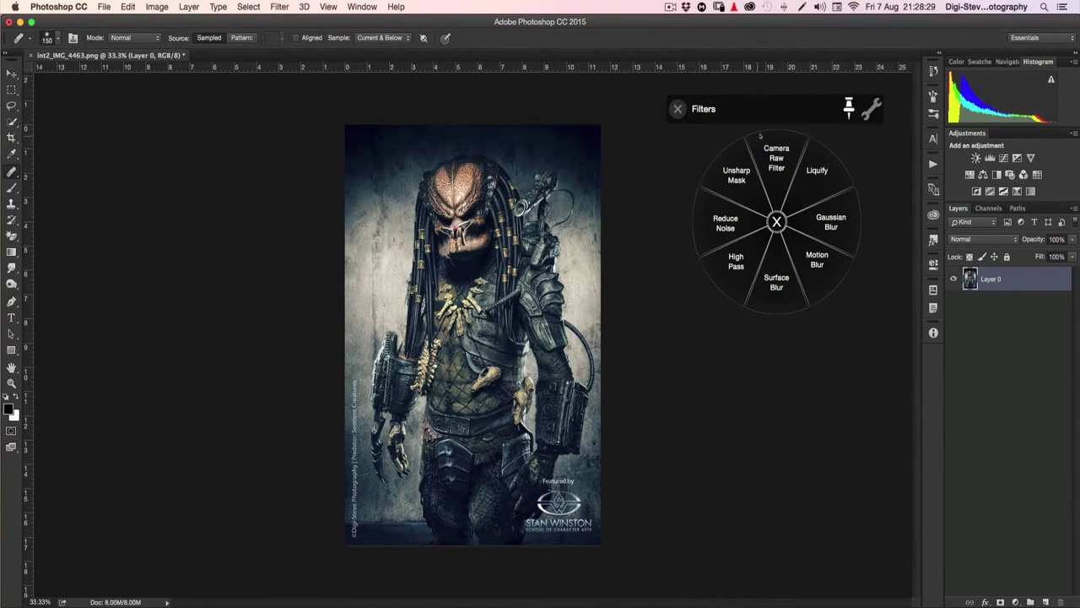
pyautogui.click(677, 109)
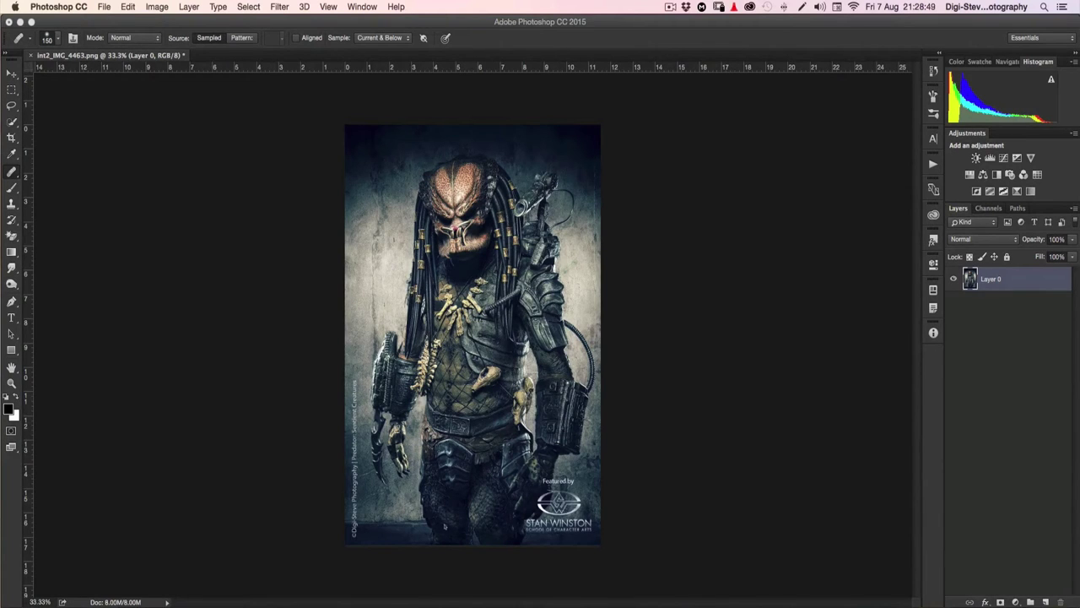
# - Open the Wacom Tablet preferences and show the Functions On-Screen Controls for Photoshop
pyautogui.click(506, 591)
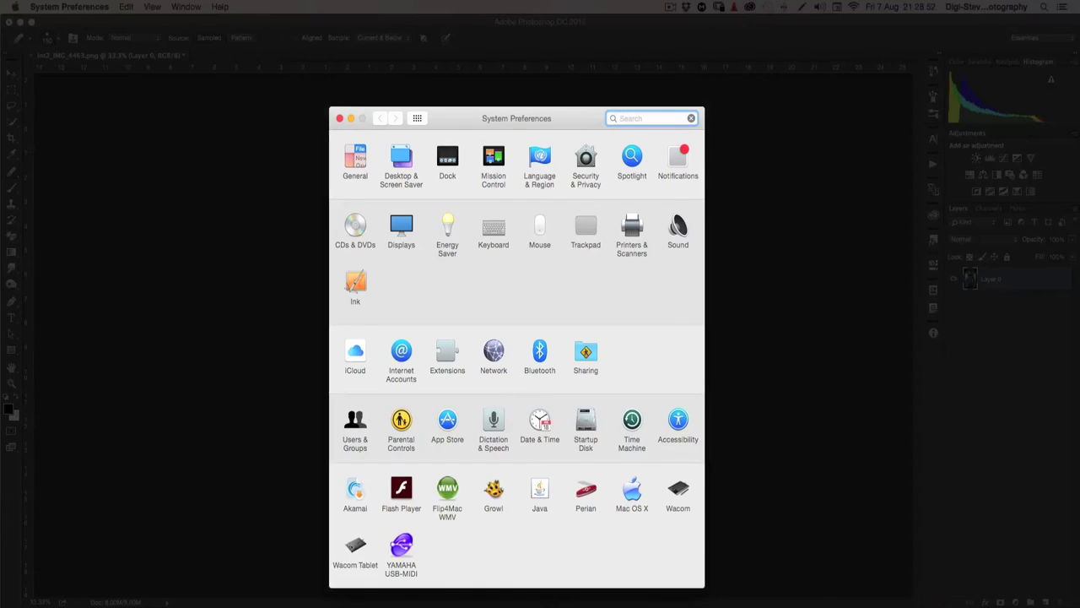
pyautogui.click(356, 547)
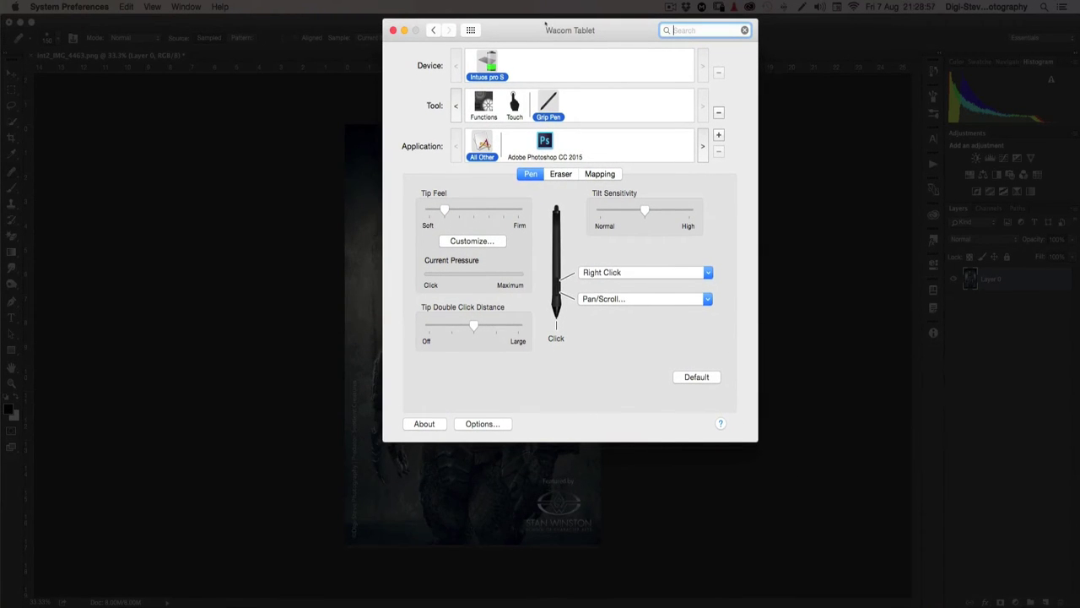
pyautogui.moveTo(546, 24); pyautogui.dragTo(546, 22)
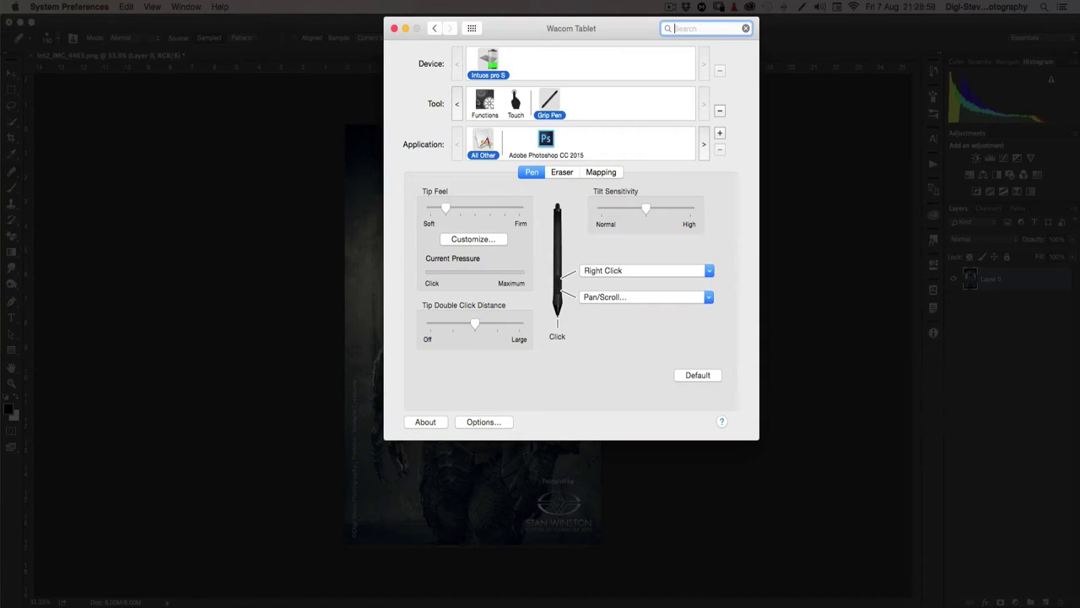
pyautogui.click(484, 103)
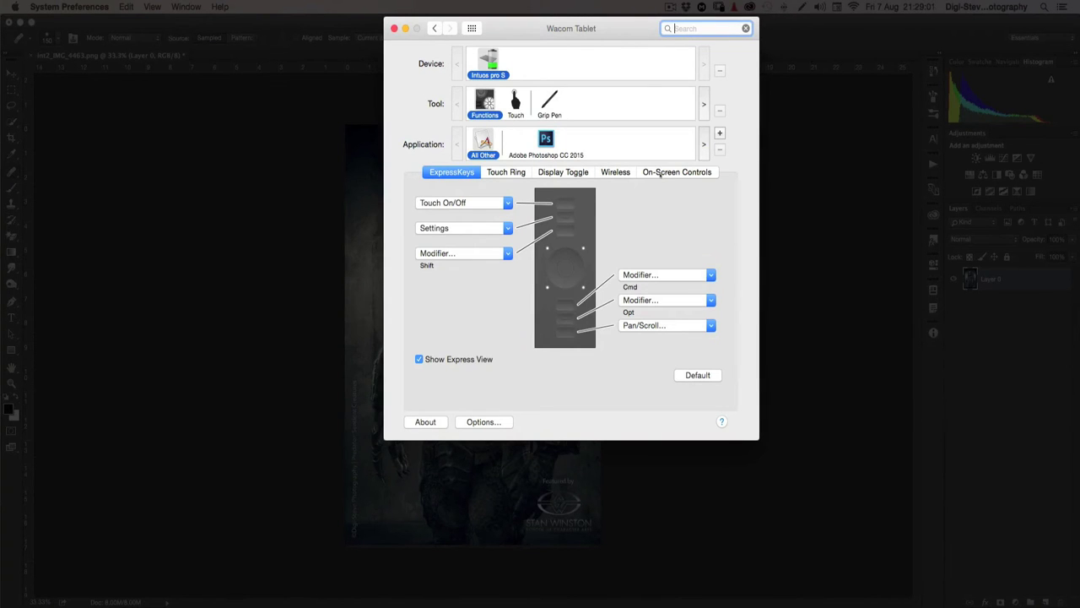
pyautogui.click(688, 172)
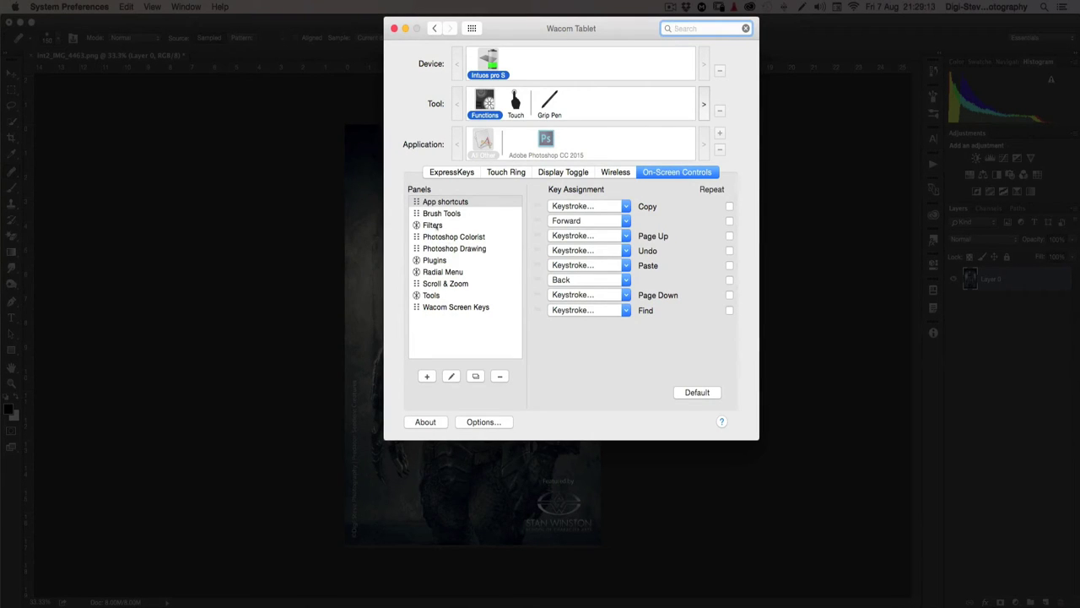
# - Browse the Filters, Plugins and Tools panels' shortcut lists, ending on Tools
pyautogui.click(433, 225)
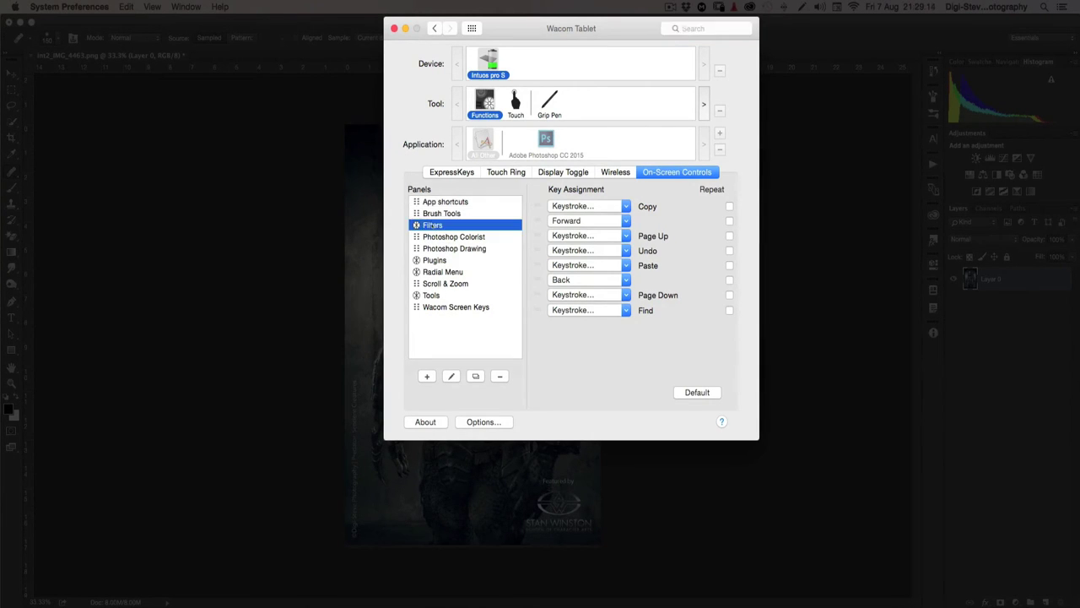
pyautogui.click(433, 294)
pyautogui.click(439, 260)
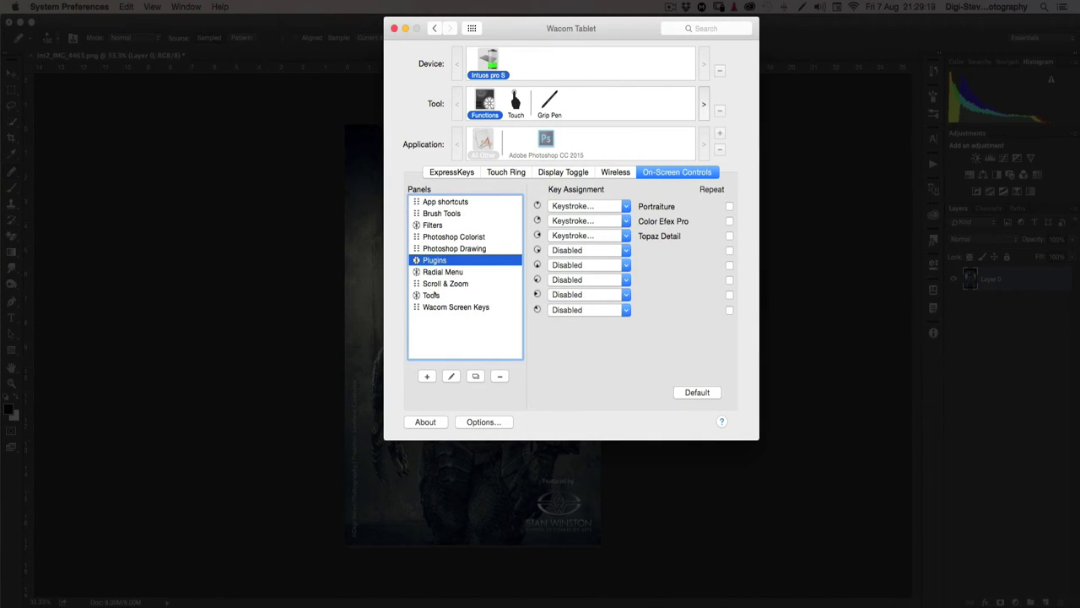
pyautogui.click(433, 296)
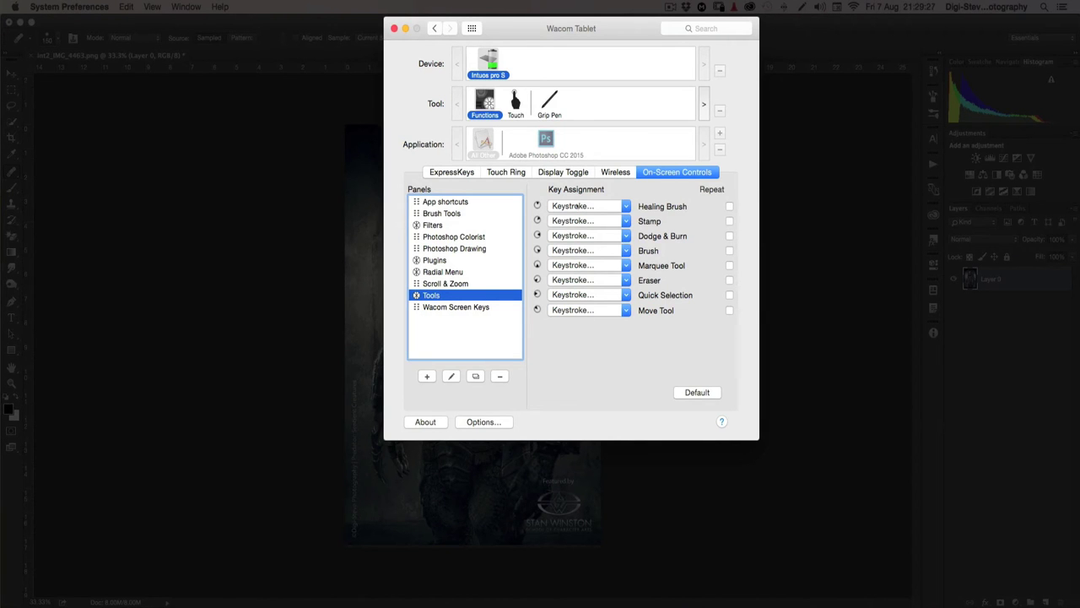
# - Inspect Healing Brush's keystroke assignment (J) and close it unchanged
pyautogui.click(574, 206)
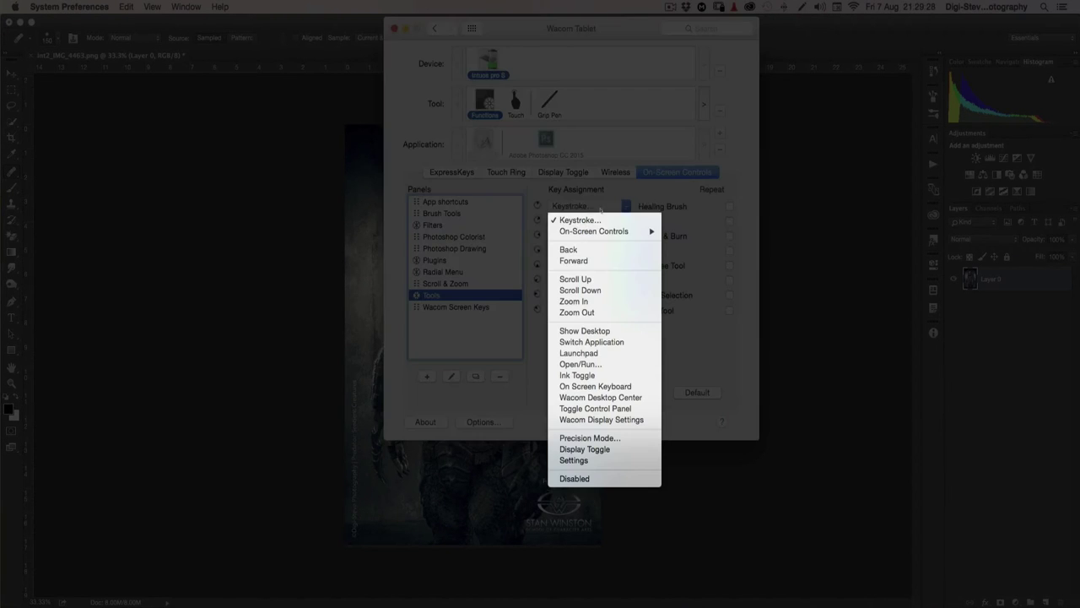
pyautogui.click(595, 220)
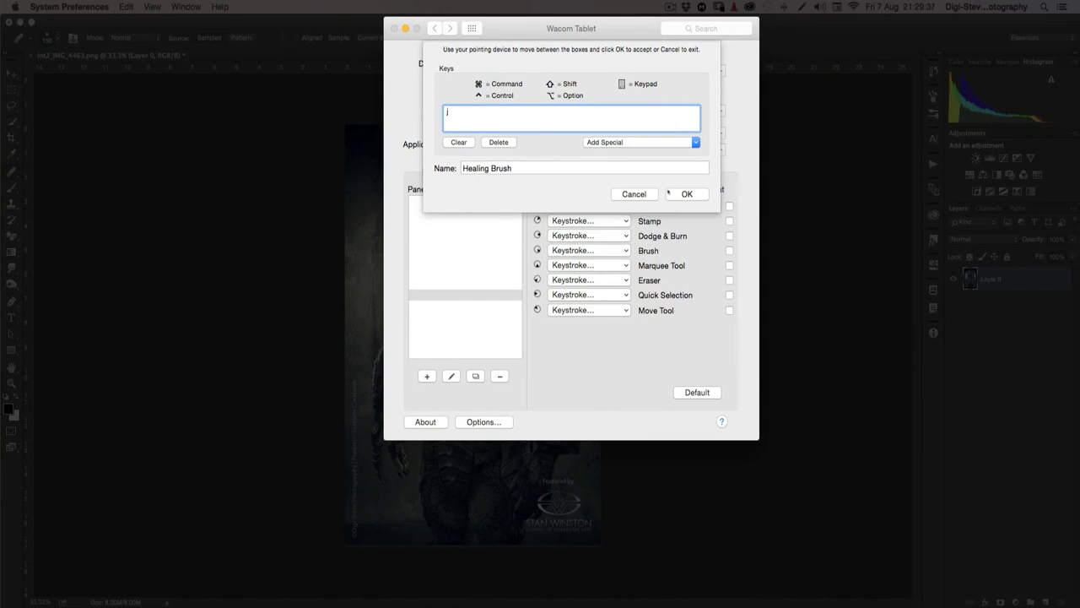
pyautogui.click(696, 196)
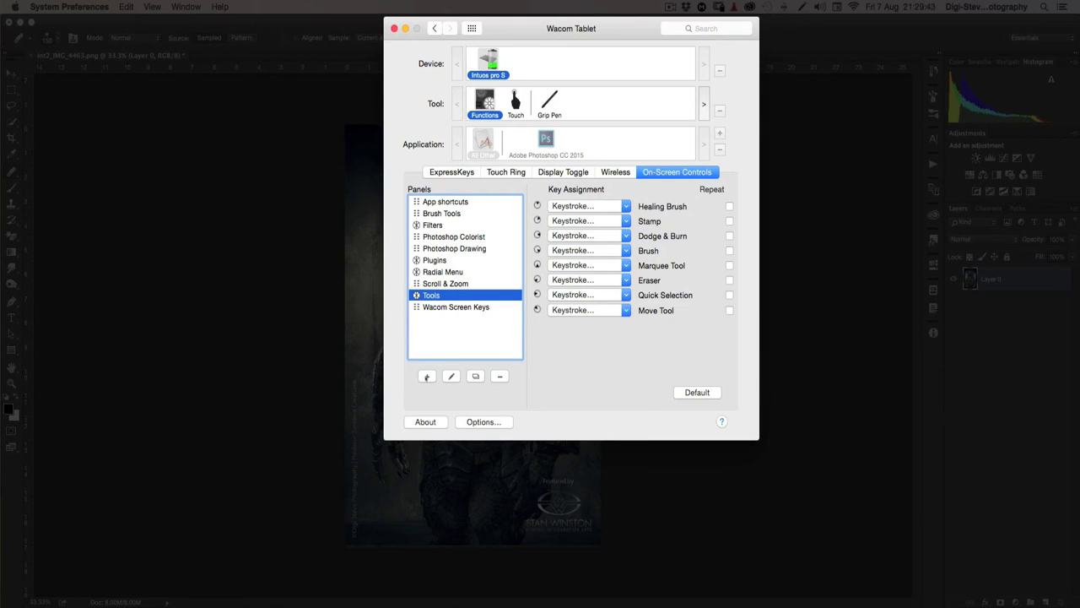
# - Create a new radial on-screen panel named 'Tools2' at maximum size
pyautogui.click(427, 377)
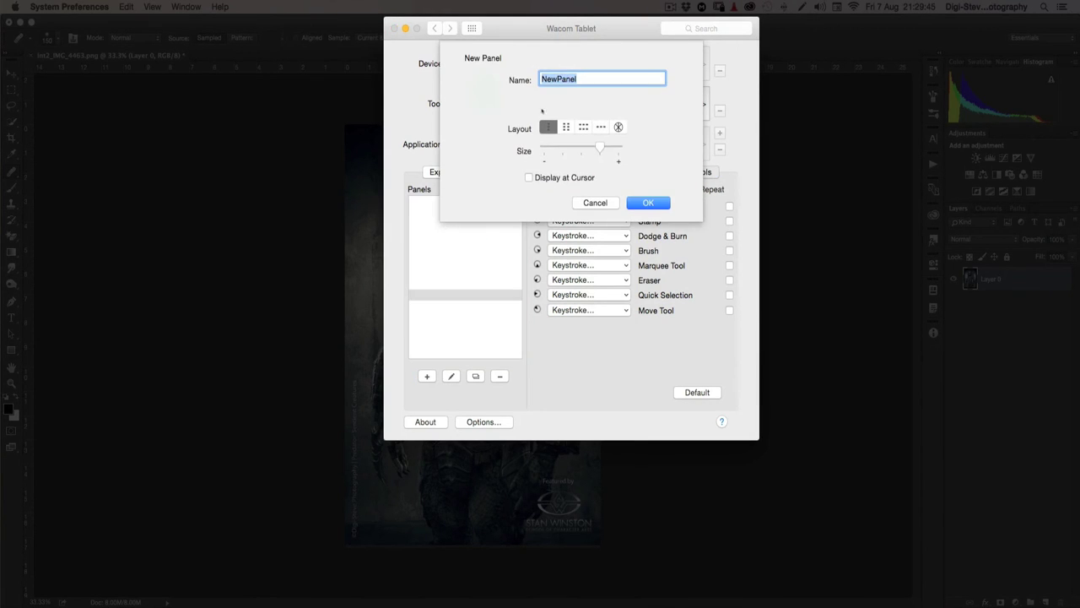
pyautogui.write('Too.s')
pyautogui.press('BackSpace')
pyautogui.press('BackSpace')
pyautogui.write('ls2')
pyautogui.click(619, 128)
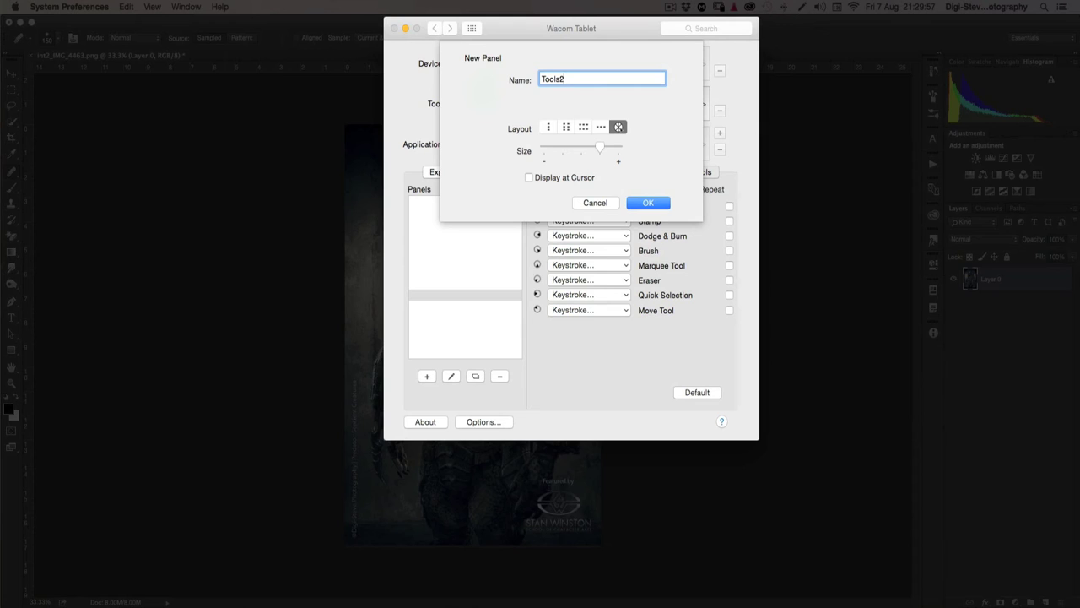
pyautogui.moveTo(602, 147)
pyautogui.mouseDown()
pyautogui.moveTo(563, 148)
pyautogui.moveTo(619, 148)
pyautogui.mouseUp()
pyautogui.click(666, 203)
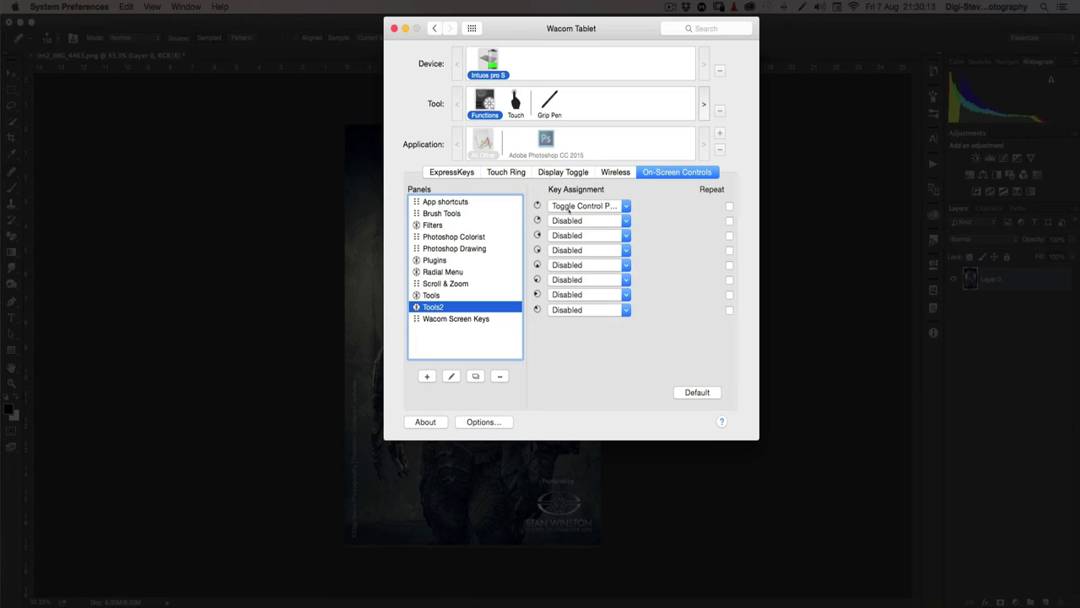
# - Assign Tools2's first slot the keystroke j, named 'Healing Brush'
pyautogui.click(582, 206)
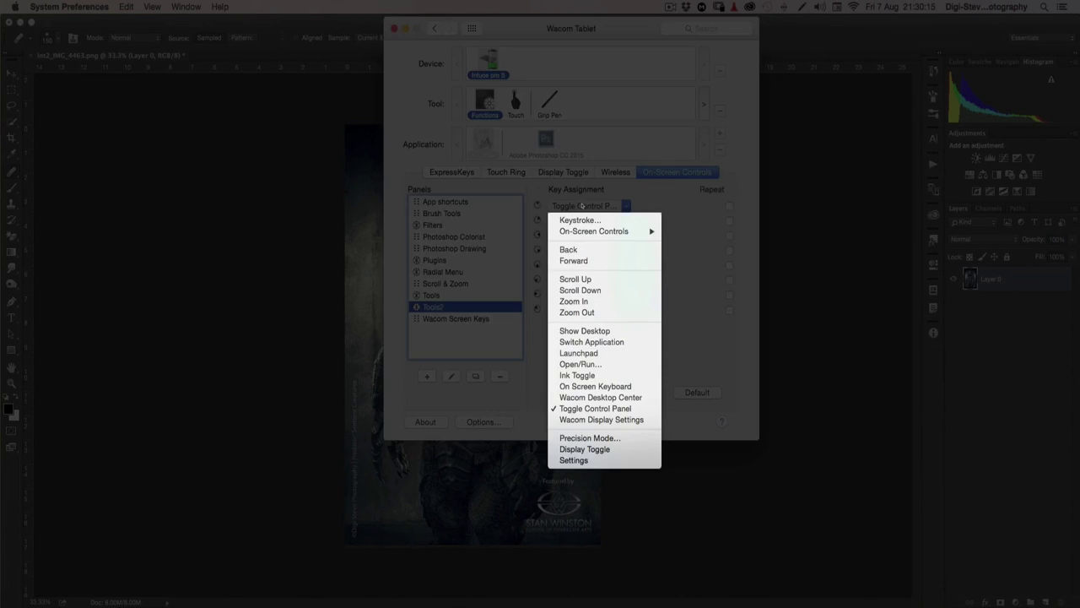
pyautogui.click(582, 206)
pyautogui.click(583, 206)
pyautogui.click(582, 220)
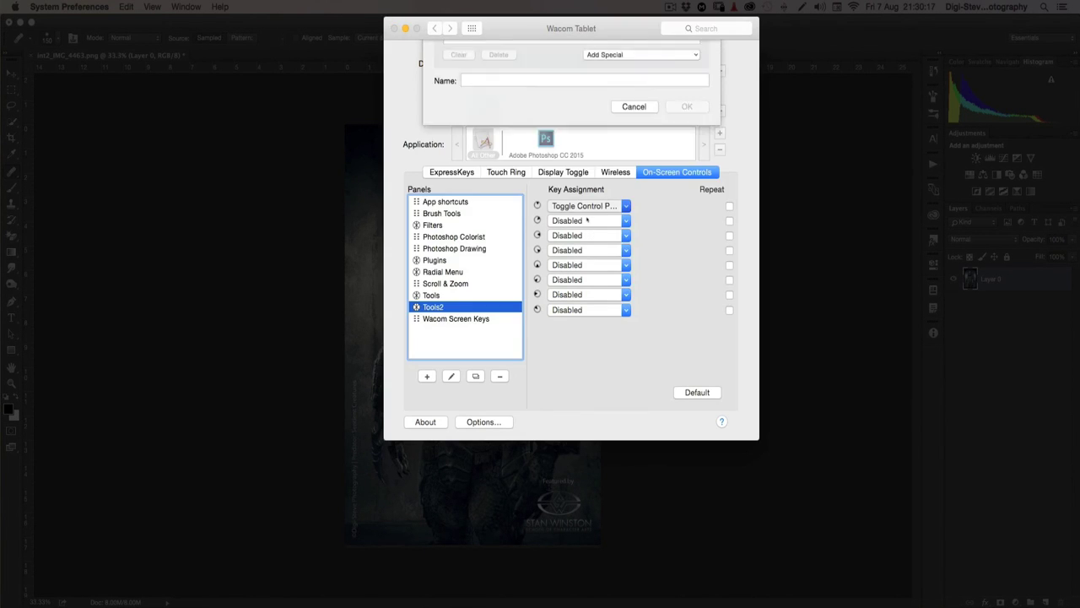
pyautogui.press('j')
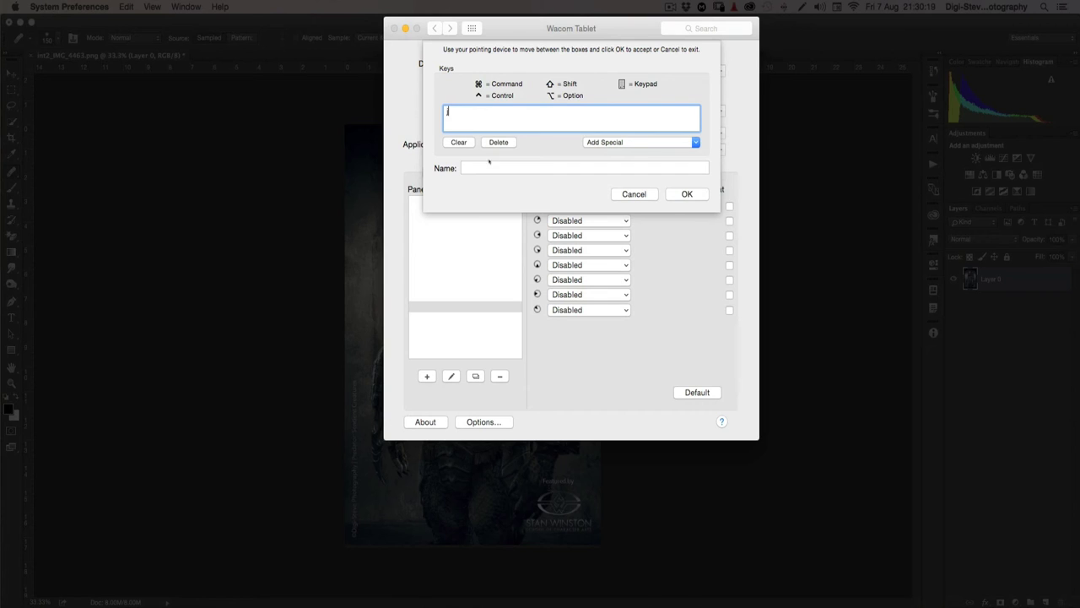
pyautogui.click(507, 169)
pyautogui.write('eal')
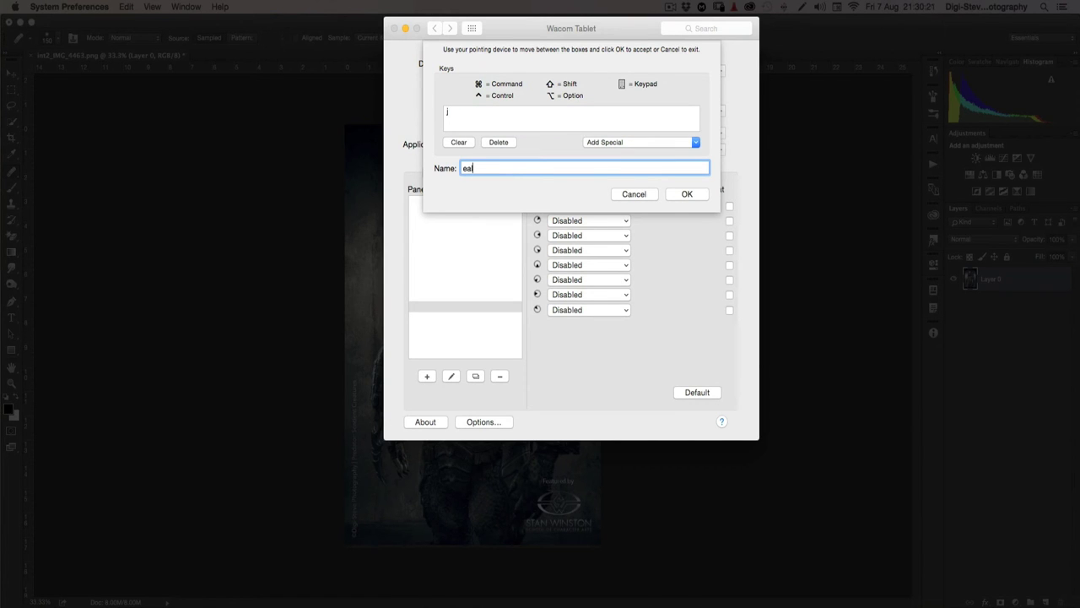
pyautogui.press('BackSpace')
pyautogui.press('BackSpace')
pyautogui.press('BackSpace')
pyautogui.press('BackSpace')
pyautogui.write('Healing Brush')
pyautogui.press('Return')
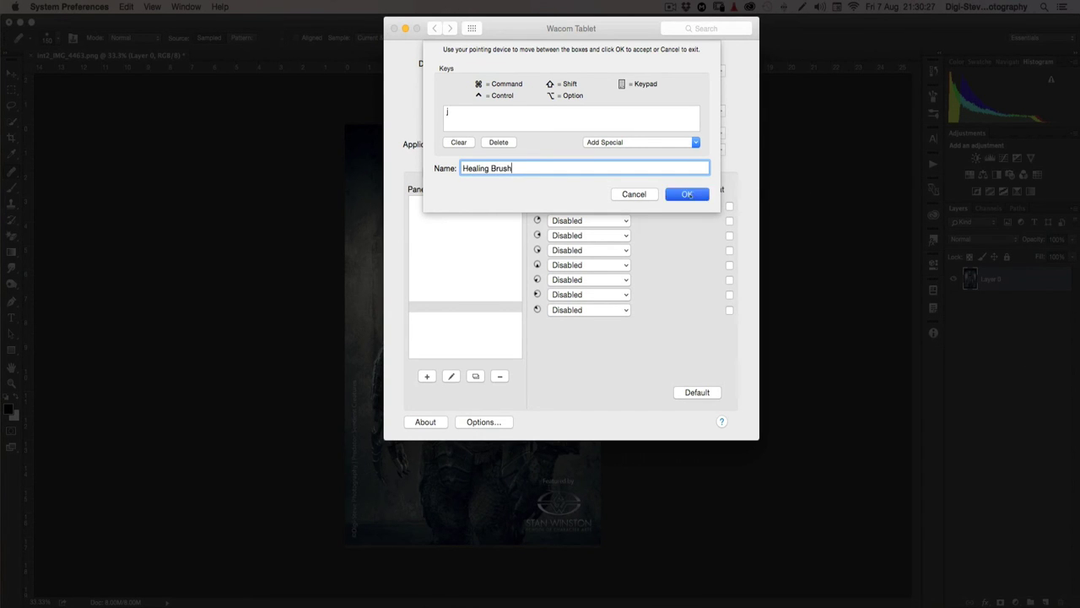
# - Assign the second slot the keystroke b, named 'Brush'
pyautogui.click(562, 222)
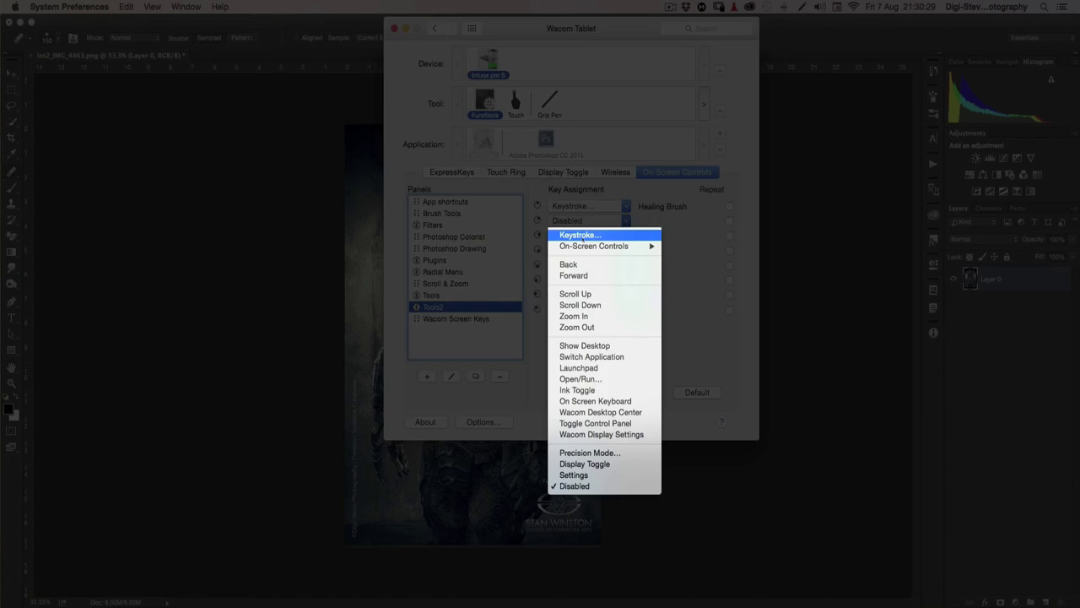
pyautogui.click(577, 232)
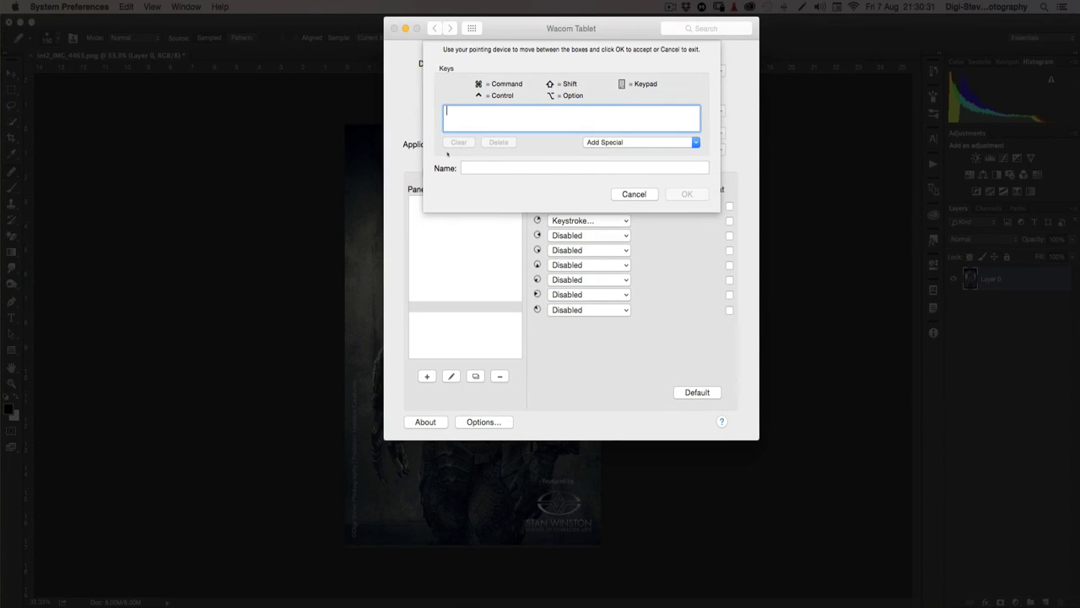
pyautogui.write('b')
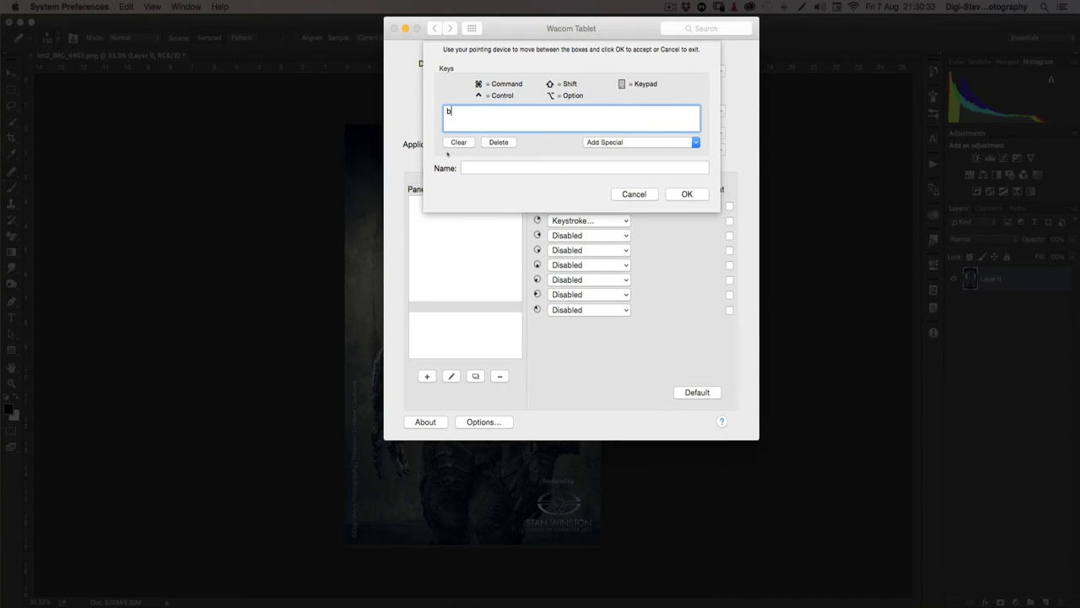
pyautogui.click(482, 165)
pyautogui.write('Brush')
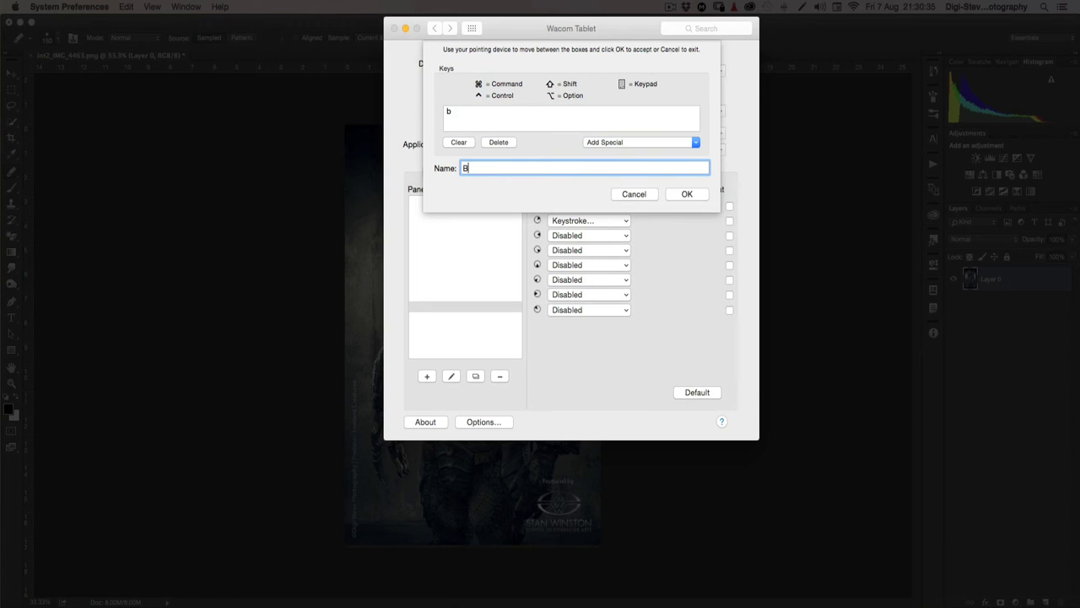
pyautogui.click(676, 194)
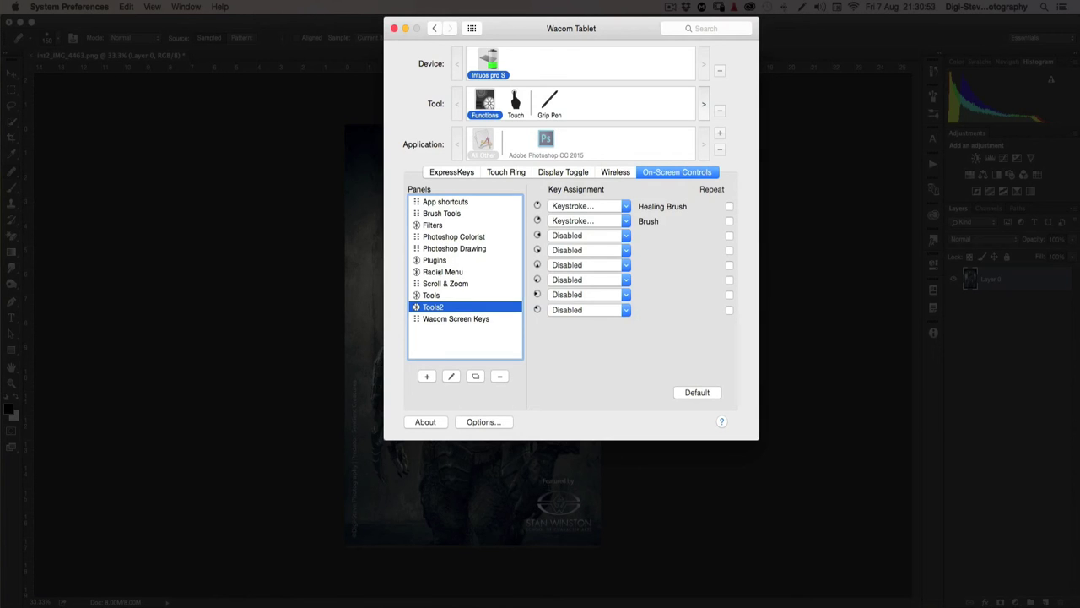
# - In the Radial Menu panel, change the Display Toggle slot to On-Screen Controls > Tools2
pyautogui.click(442, 272)
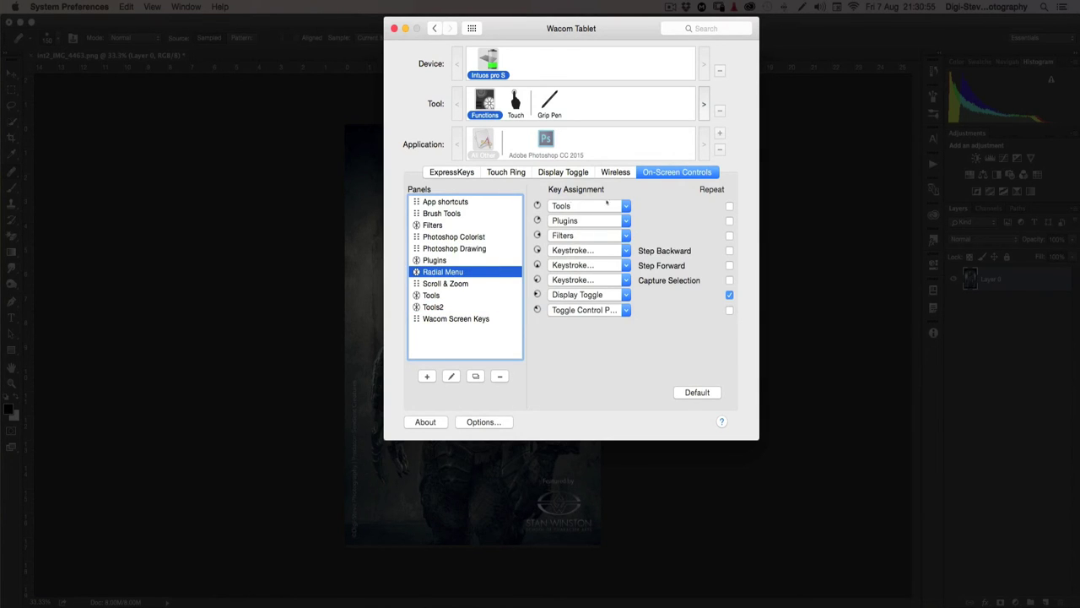
pyautogui.click(577, 295)
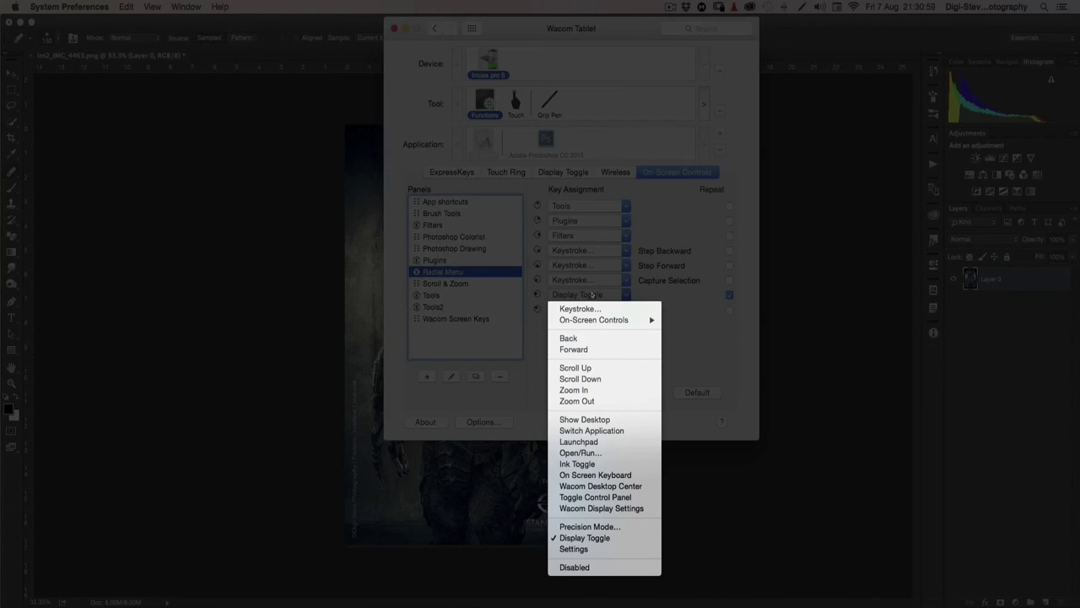
pyautogui.click(593, 295)
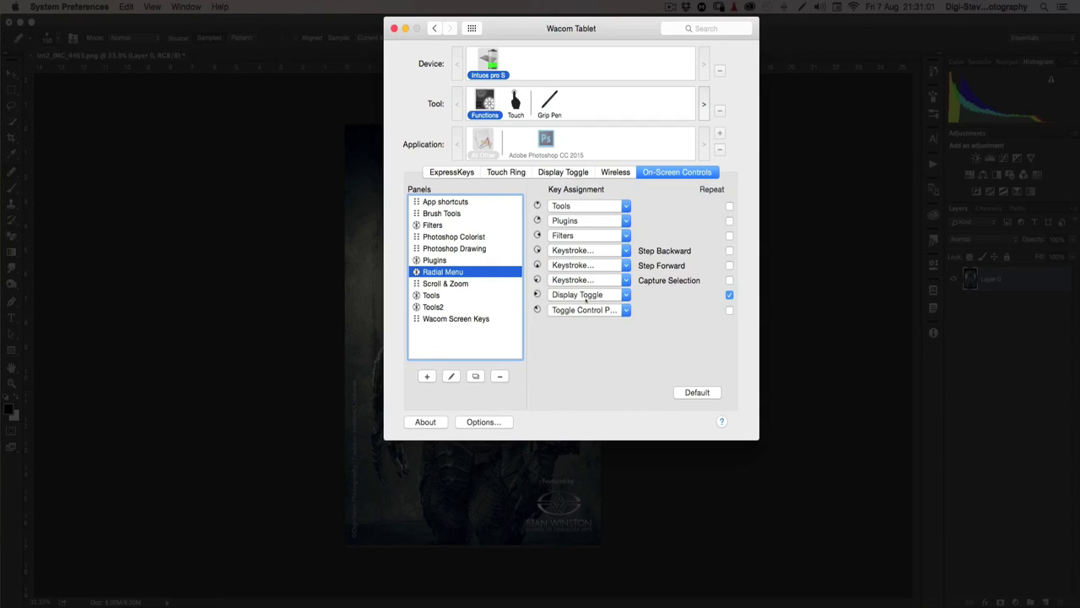
pyautogui.click(581, 295)
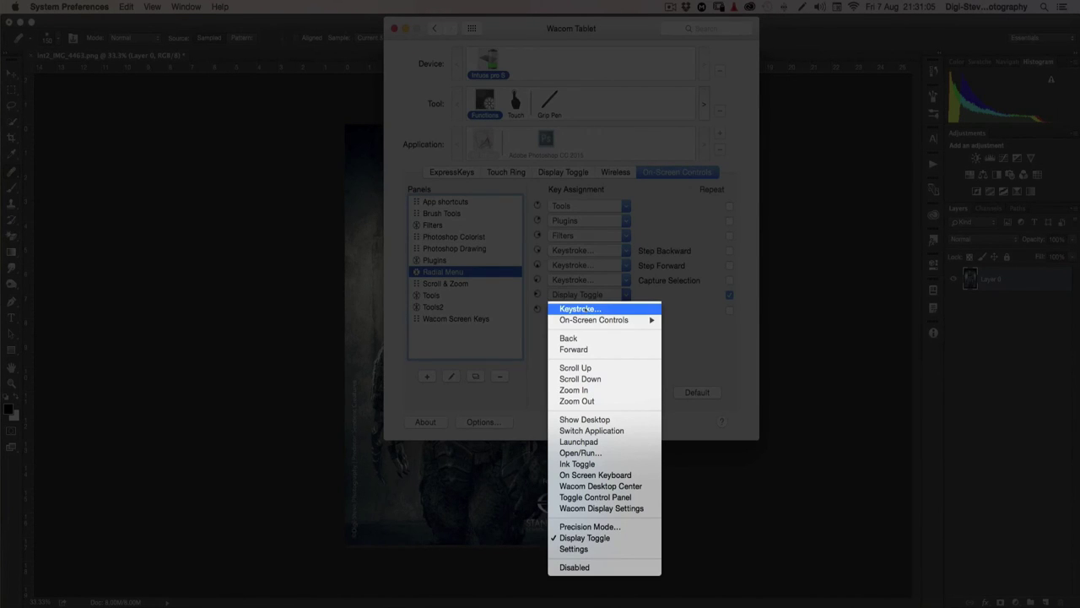
pyautogui.moveTo(589, 320)
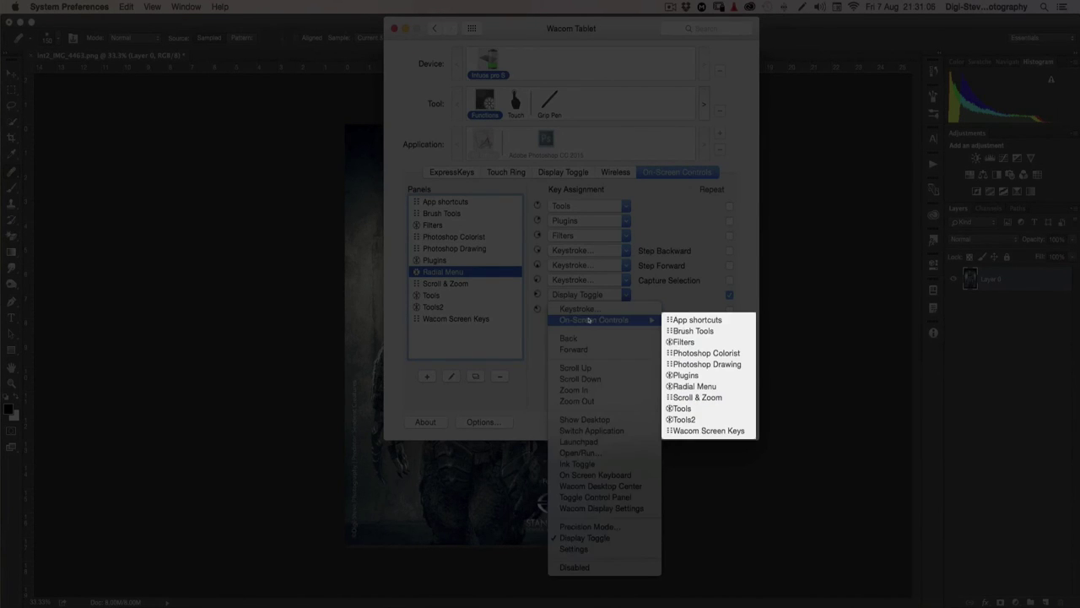
pyautogui.click(691, 416)
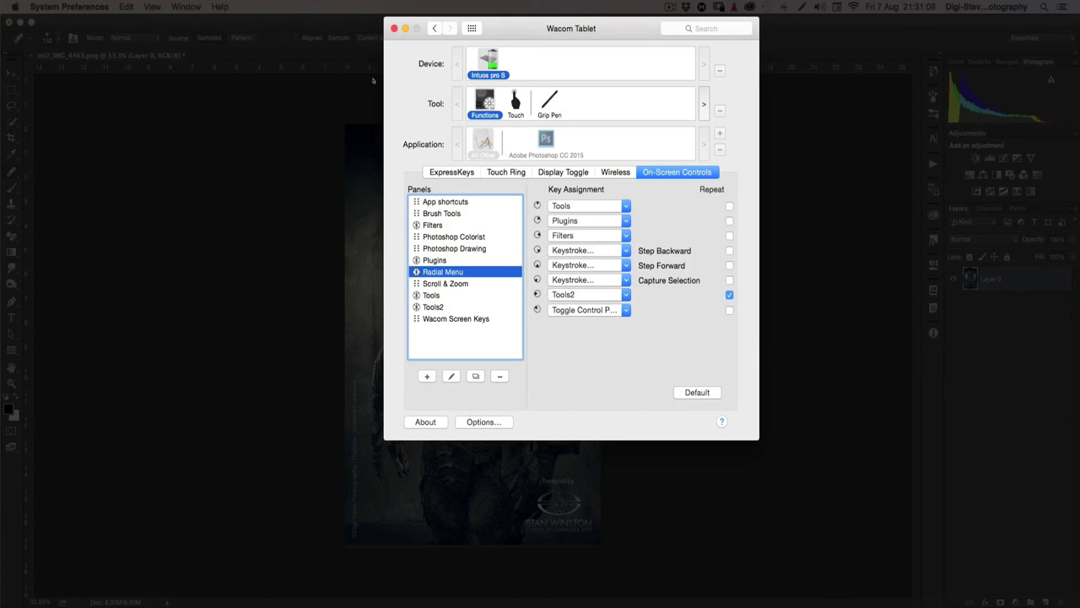
# - Back in Photoshop, test Tools2's Brush on a new layer, then delete Layer 1
pyautogui.press('super+q')
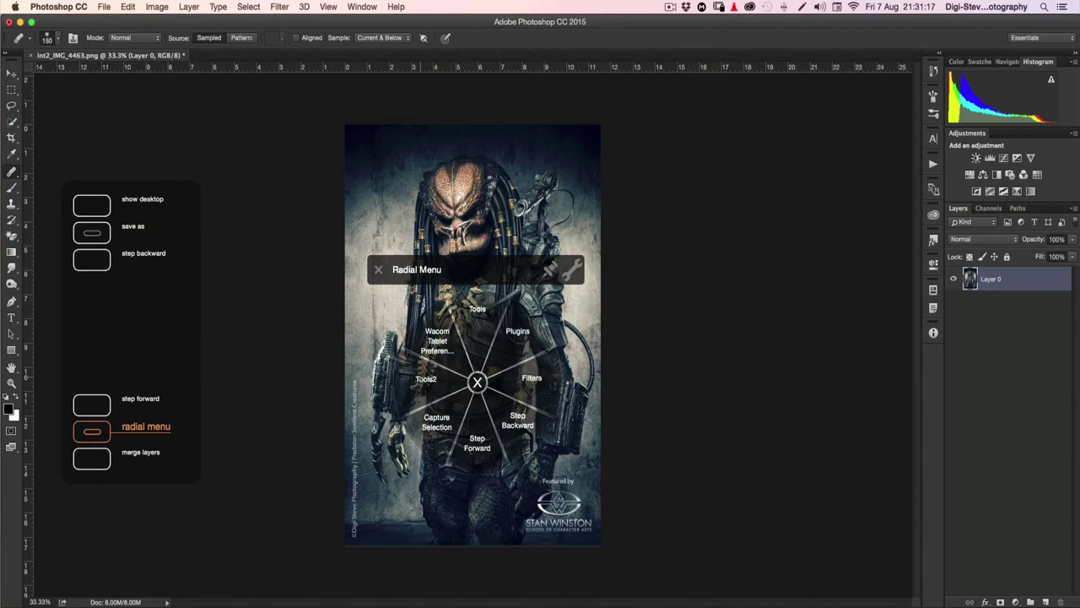
pyautogui.click(425, 379)
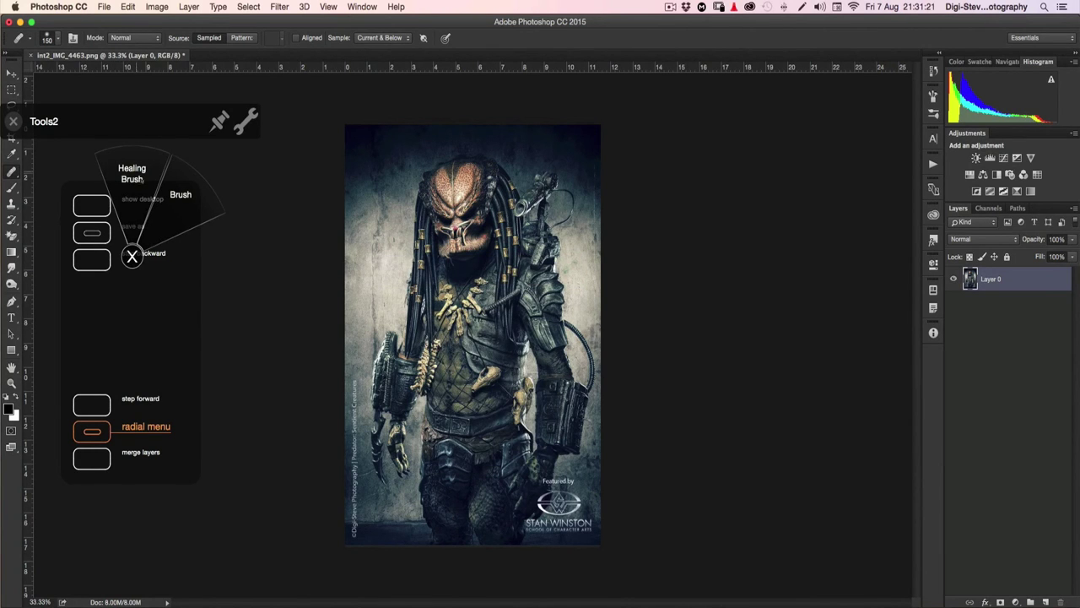
pyautogui.click(1046, 601)
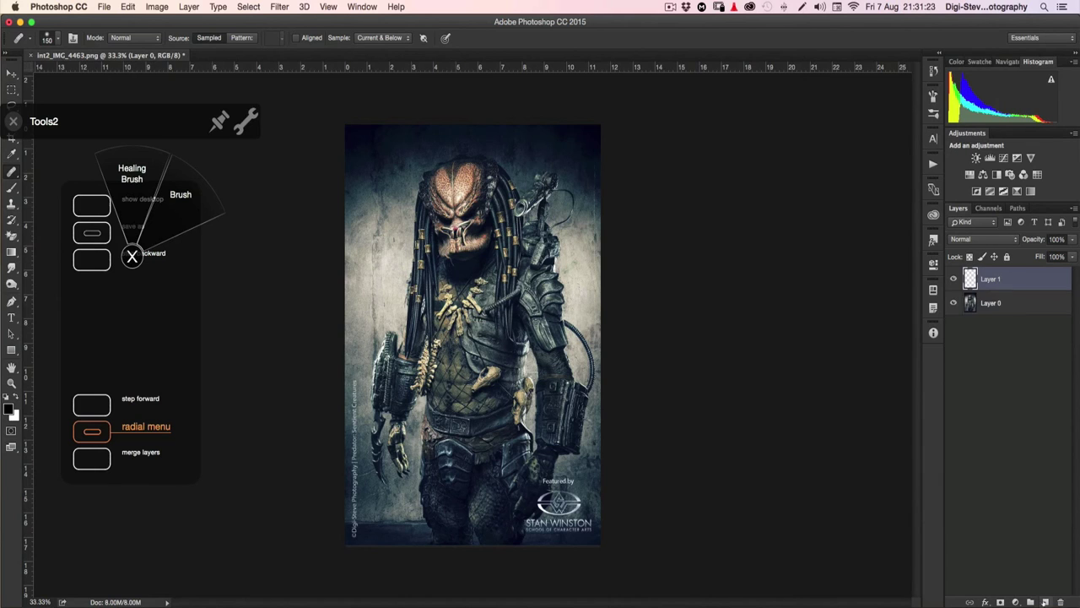
pyautogui.click(179, 199)
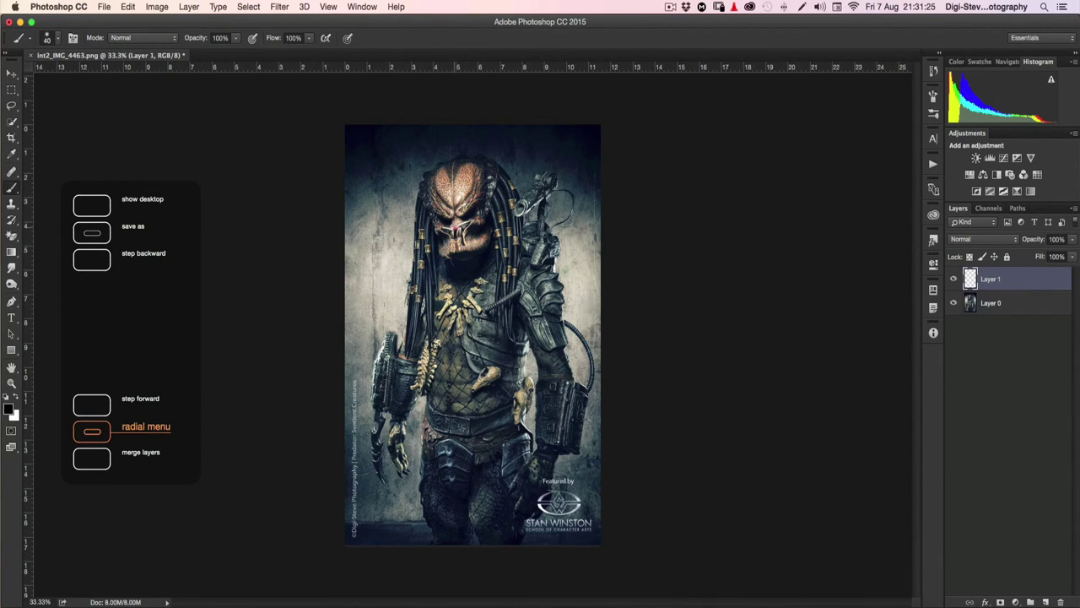
pyautogui.moveTo(385, 205)
pyautogui.mouseDown()
pyautogui.moveTo(443, 297)
pyautogui.moveTo(528, 280)
pyautogui.mouseUp()
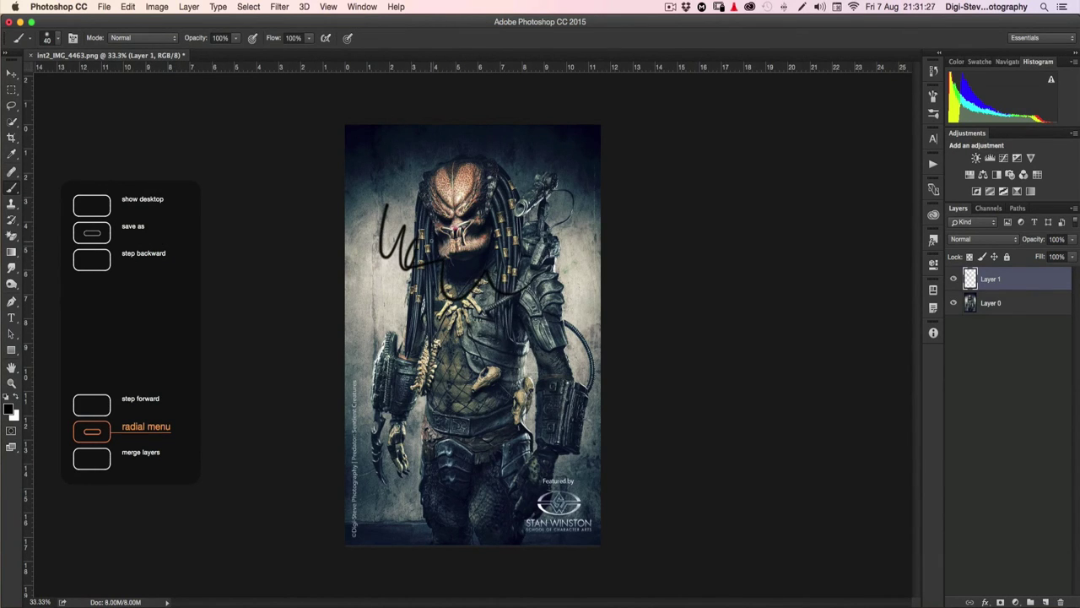
pyautogui.moveTo(1029, 274)
pyautogui.mouseDown()
pyautogui.moveTo(1031, 559)
pyautogui.moveTo(1060, 601)
pyautogui.mouseUp()
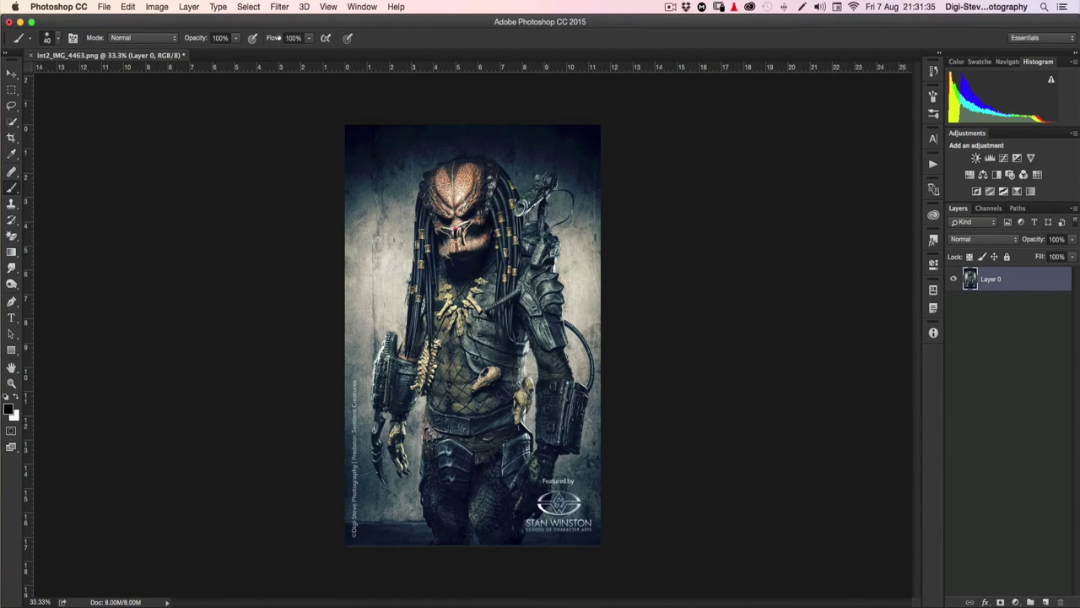
pyautogui.click(278, 7)
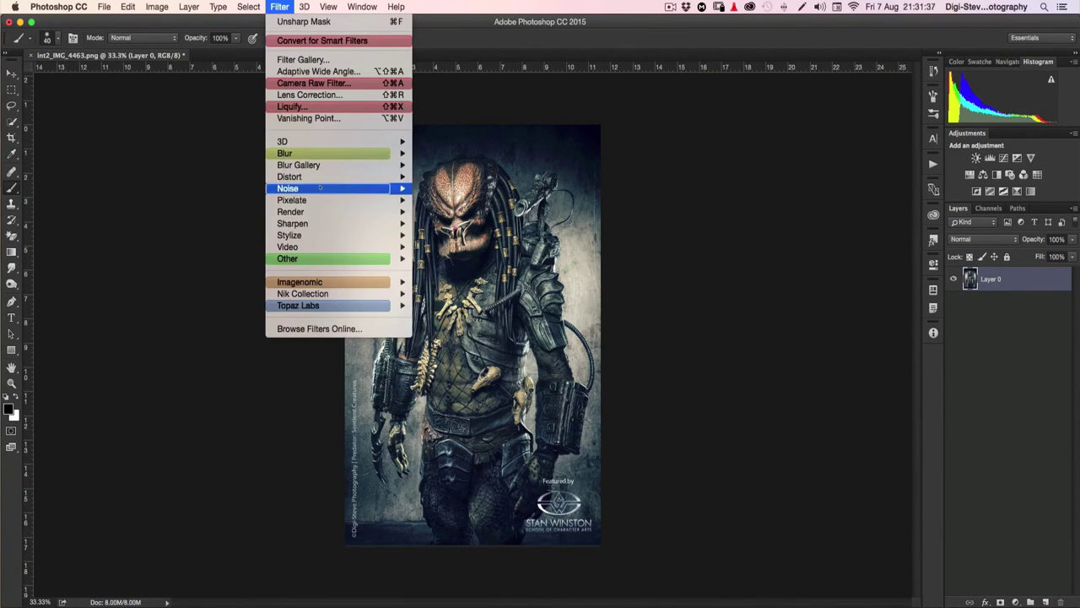
pyautogui.moveTo(322, 188)
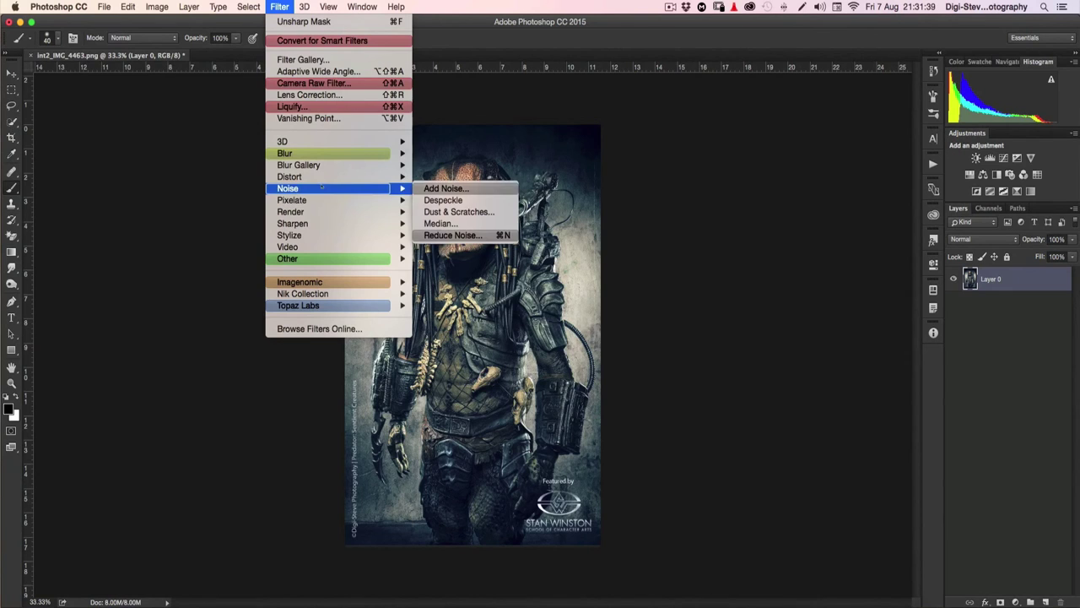
pyautogui.click(466, 23)
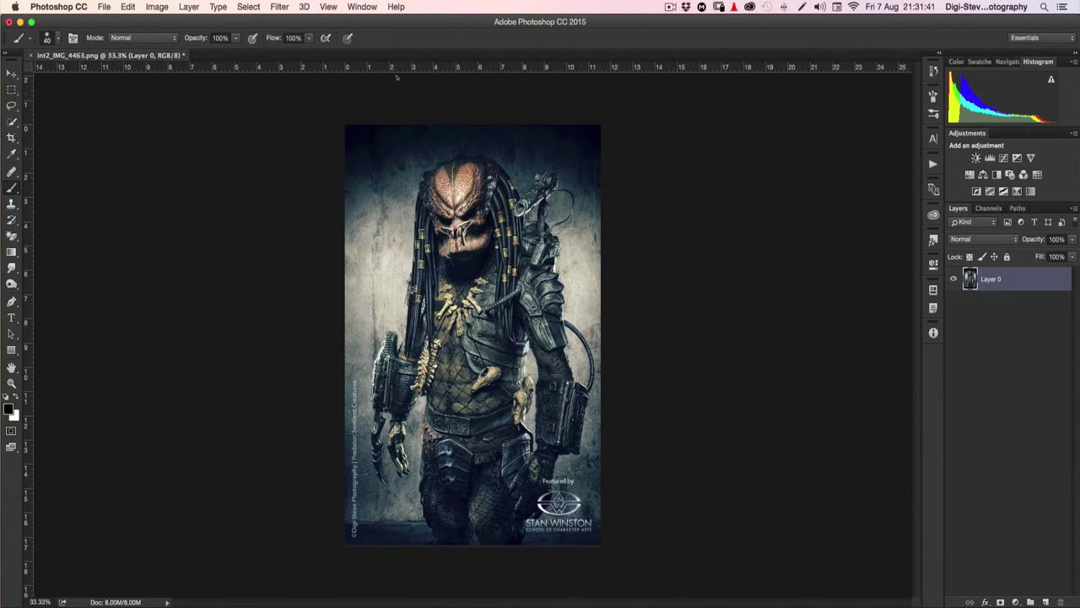
pyautogui.click(279, 6)
pyautogui.moveTo(321, 164)
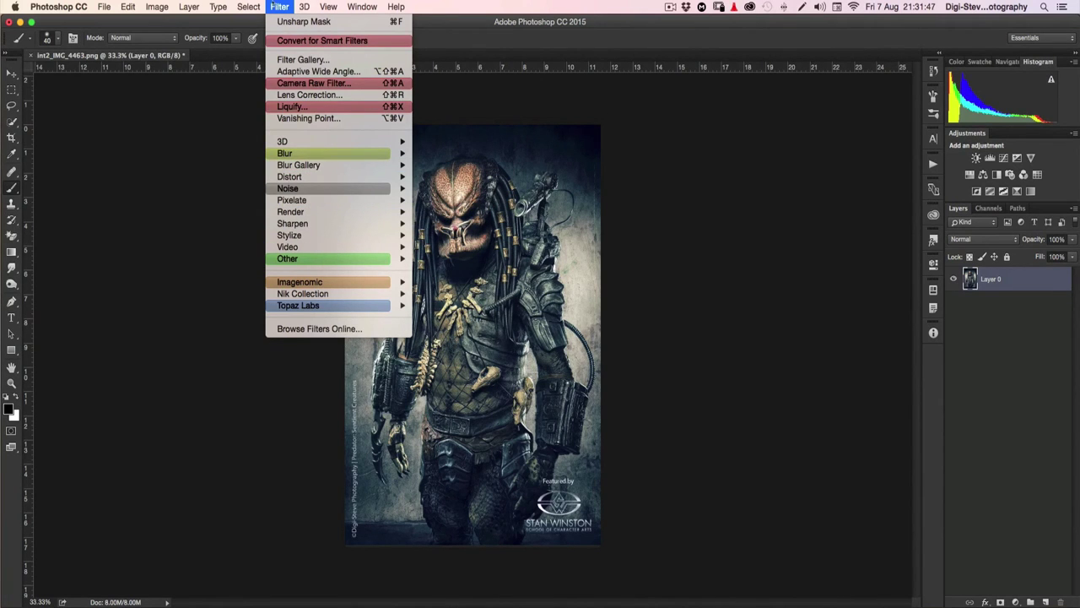
pyautogui.click(447, 10)
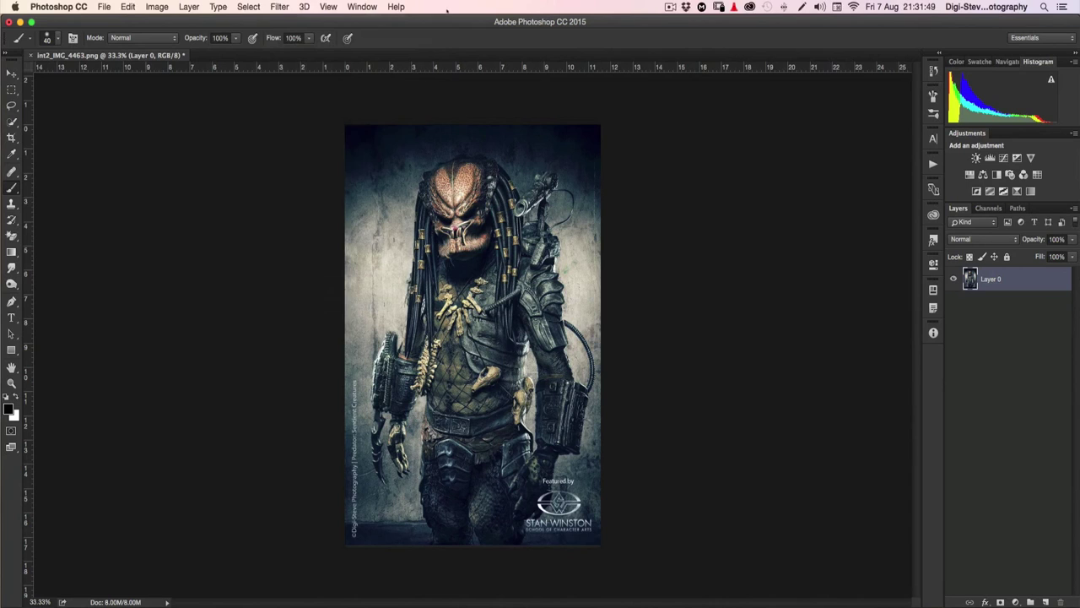
pyautogui.click(128, 7)
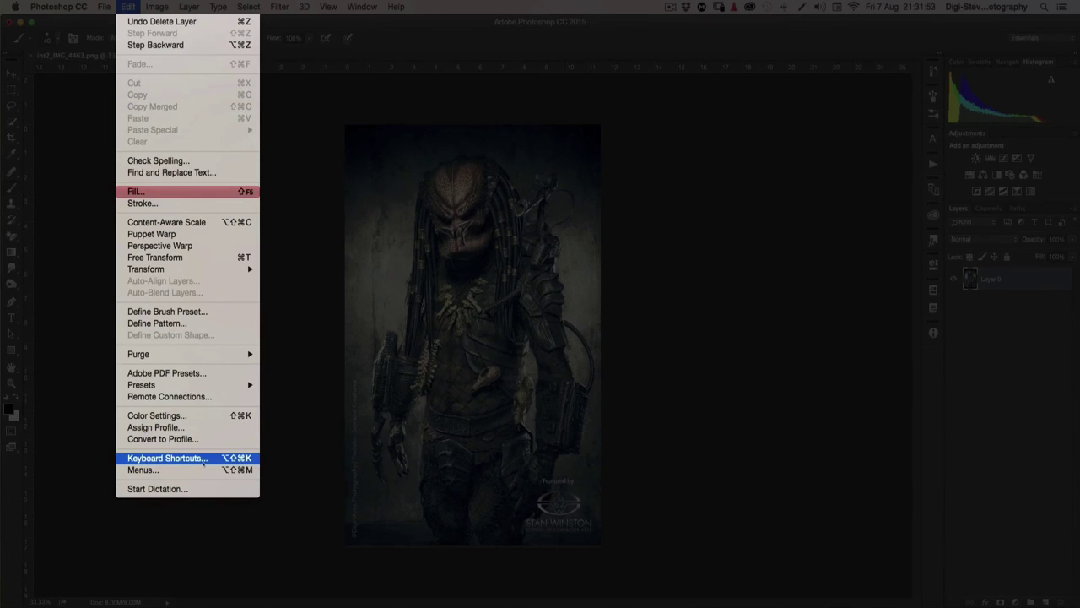
pyautogui.click(168, 457)
pyautogui.moveTo(502, 112); pyautogui.dragTo(467, 44)
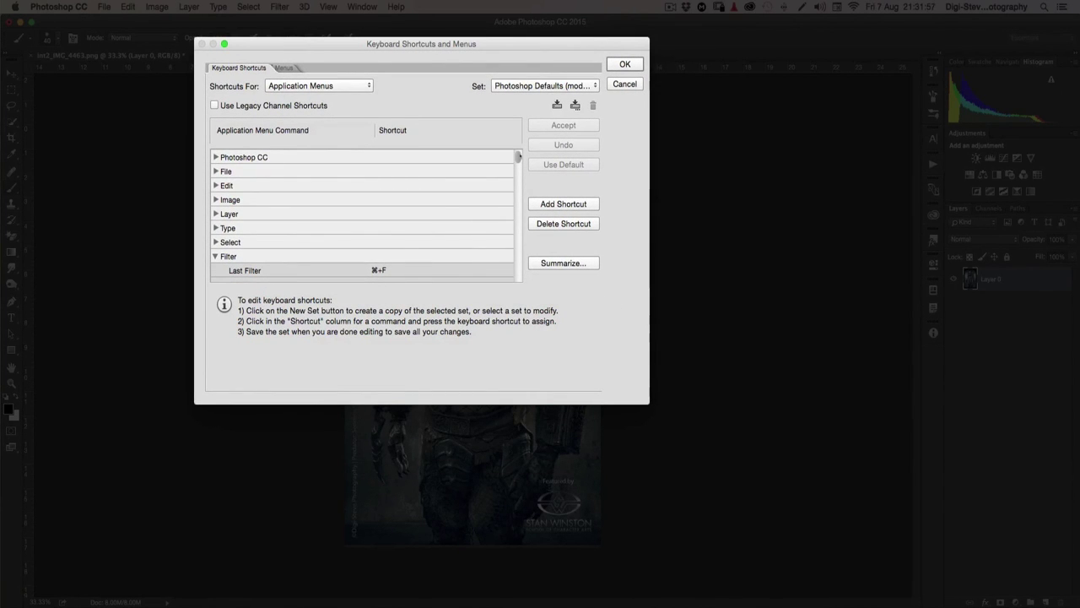
pyautogui.moveTo(518, 155); pyautogui.dragTo(521, 177)
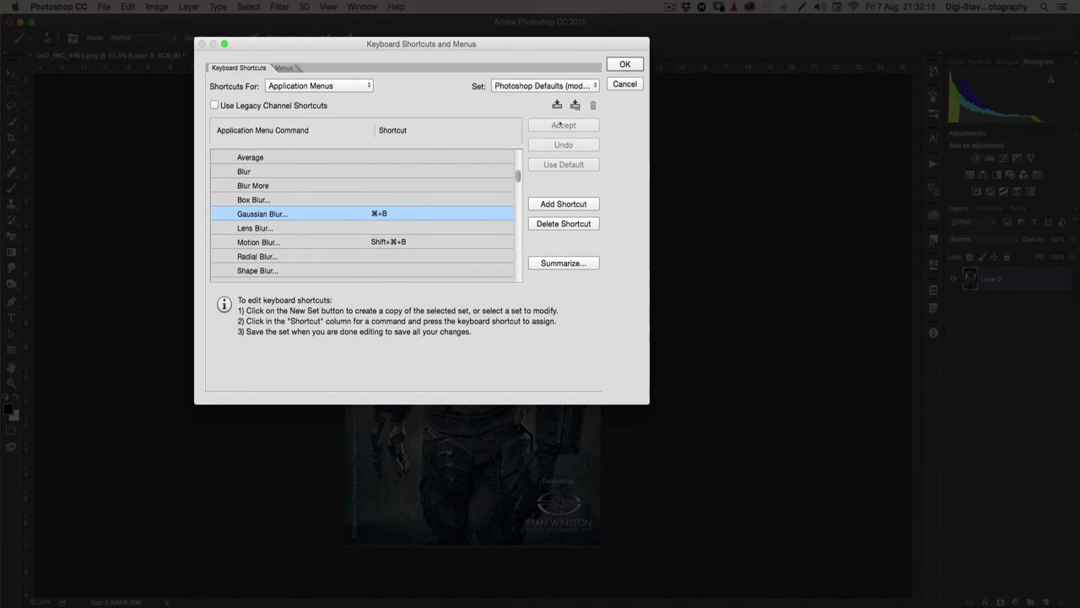
# - Bring up the Filters on-screen panel assignments under Wacom Tablet Functions > On-Screen Controls
pyautogui.click(615, 64)
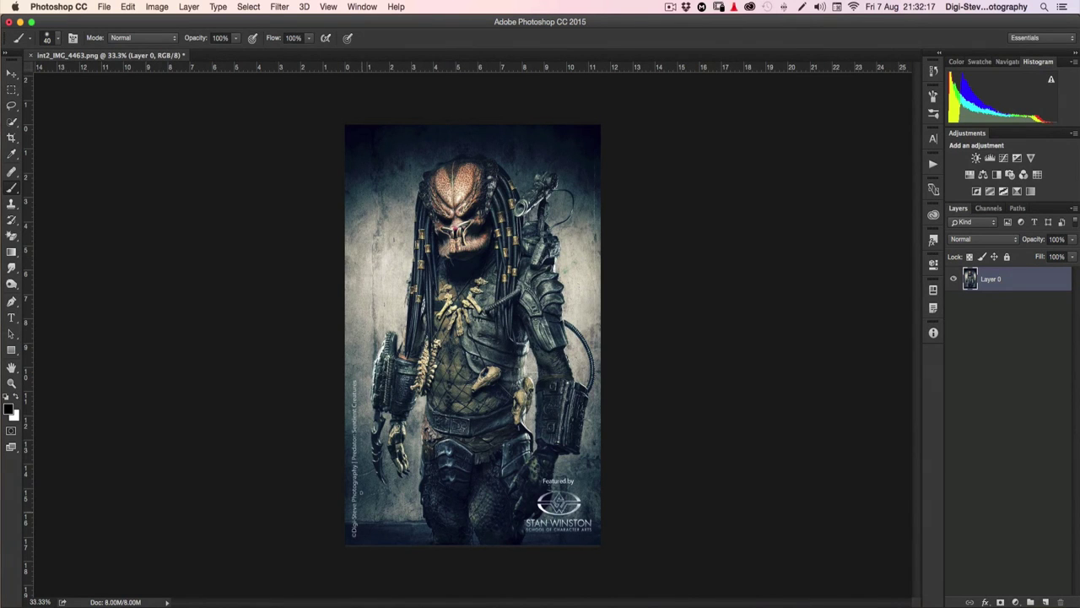
pyautogui.moveTo(363, 600)
pyautogui.click(514, 597)
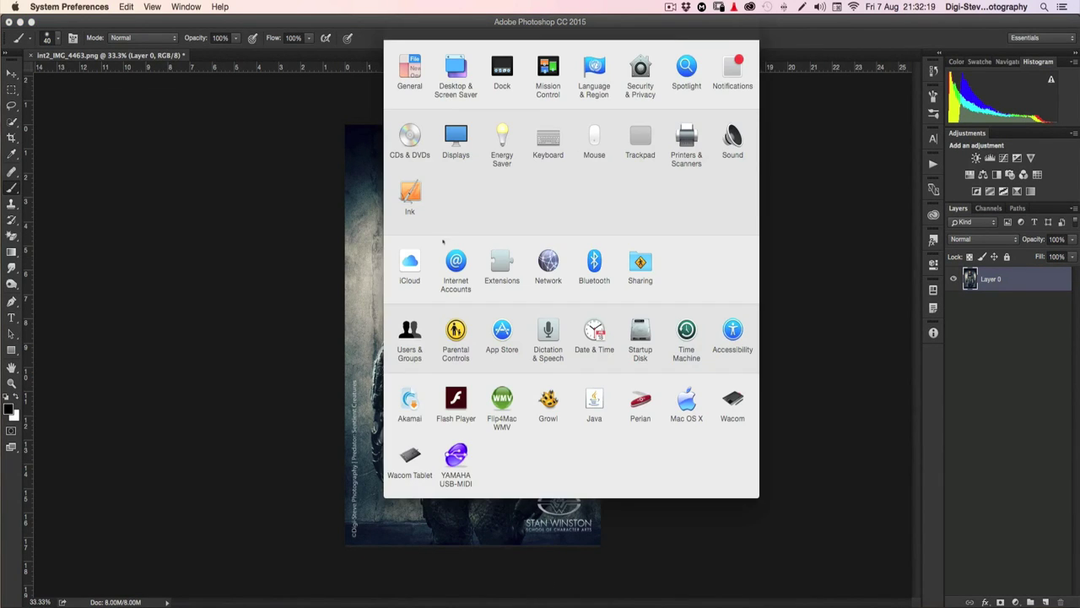
pyautogui.click(402, 474)
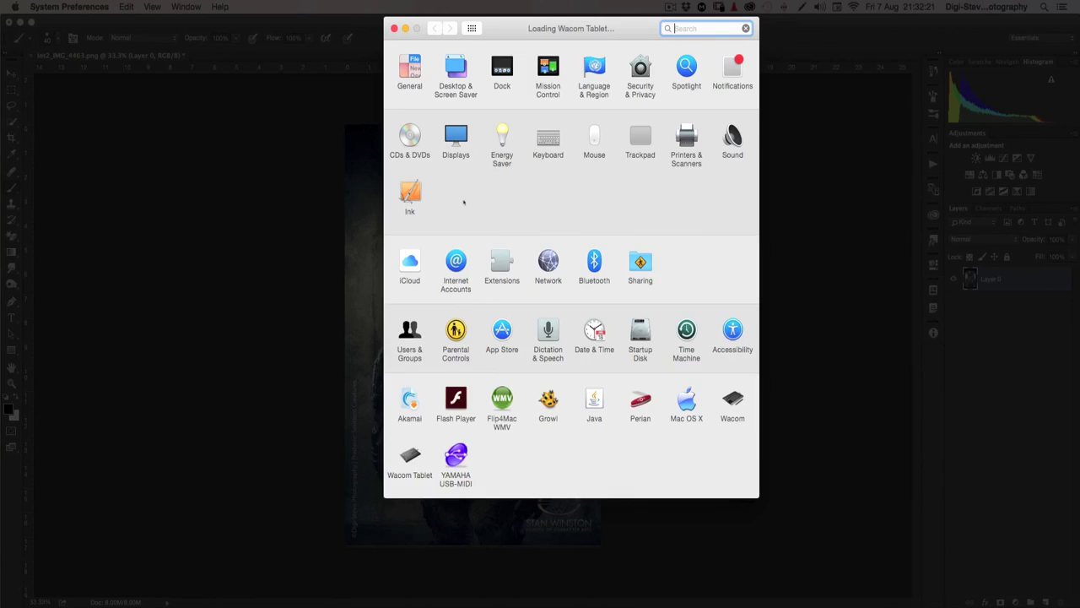
pyautogui.click(487, 114)
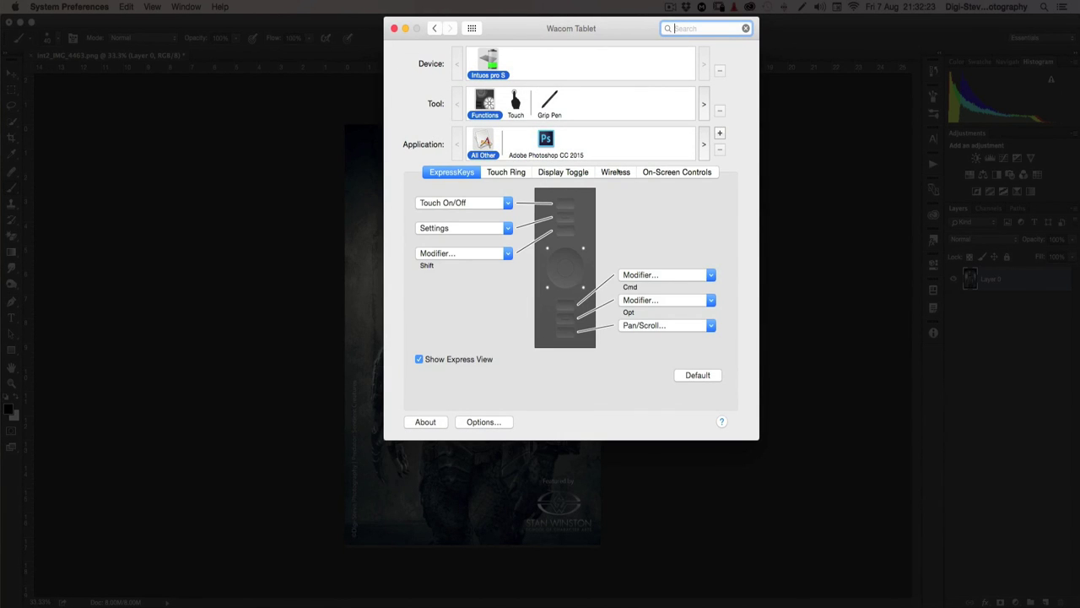
pyautogui.click(677, 172)
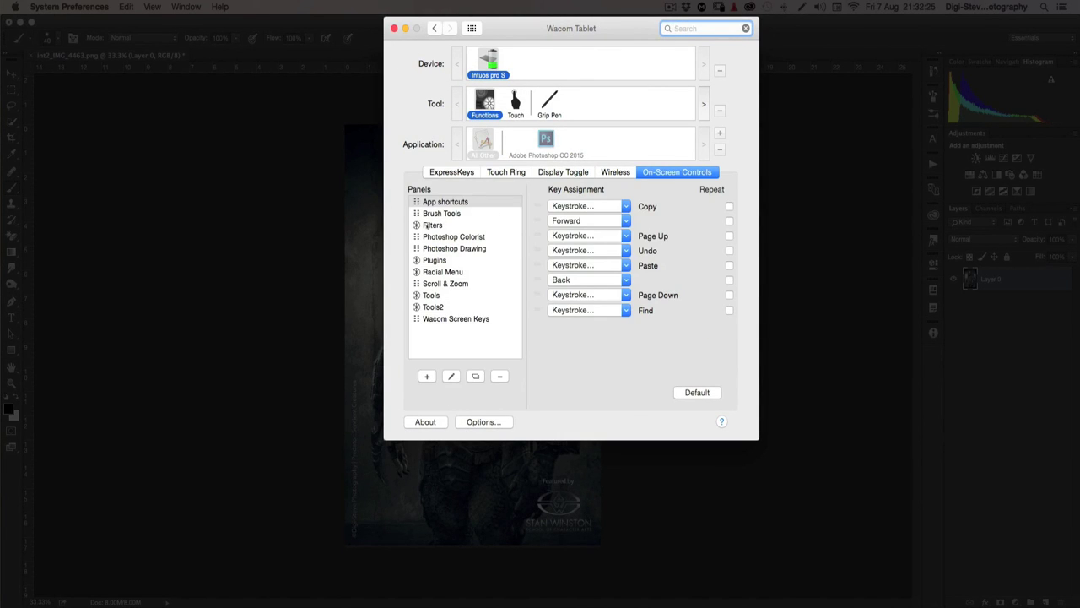
pyautogui.click(430, 224)
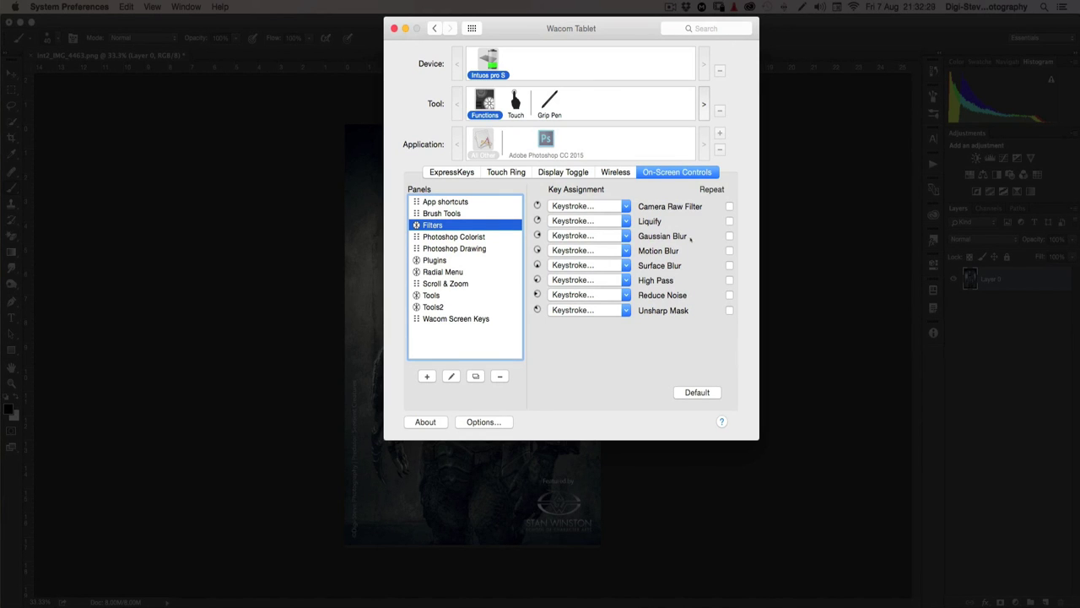
# - Assign the ⌘B keystroke to Gaussian Blur, confirm it, and quit Wacom Tablet preferences
pyautogui.click(574, 236)
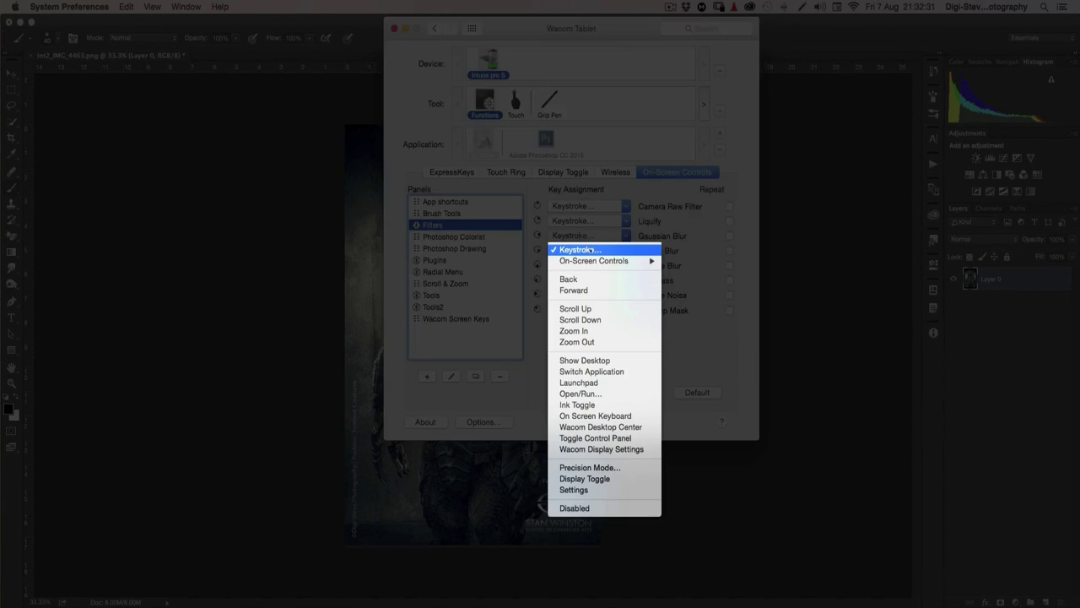
pyautogui.click(581, 244)
pyautogui.press('super+b')
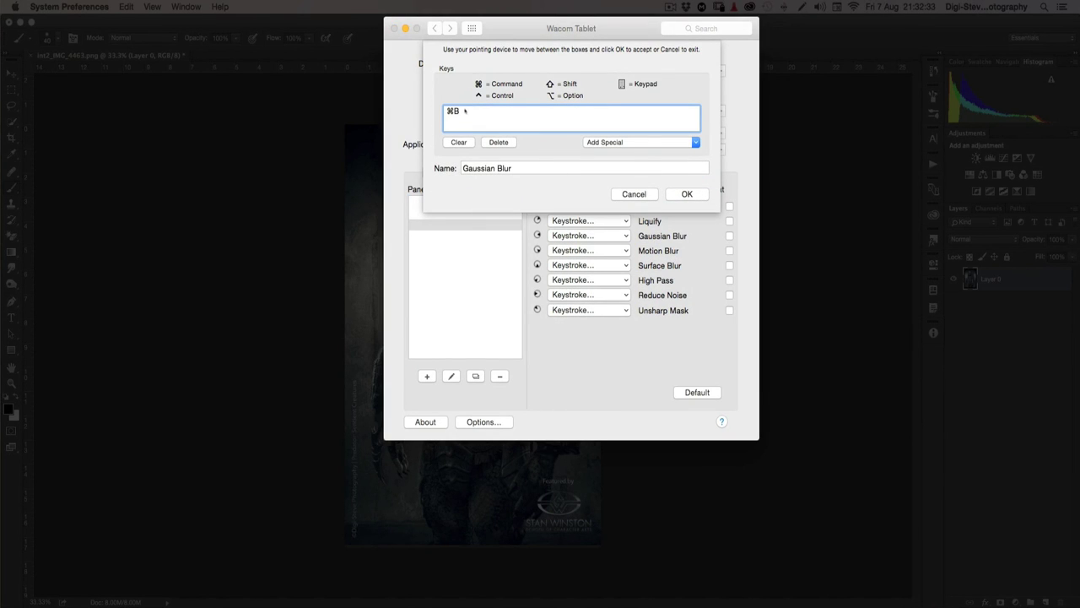
pyautogui.click(689, 196)
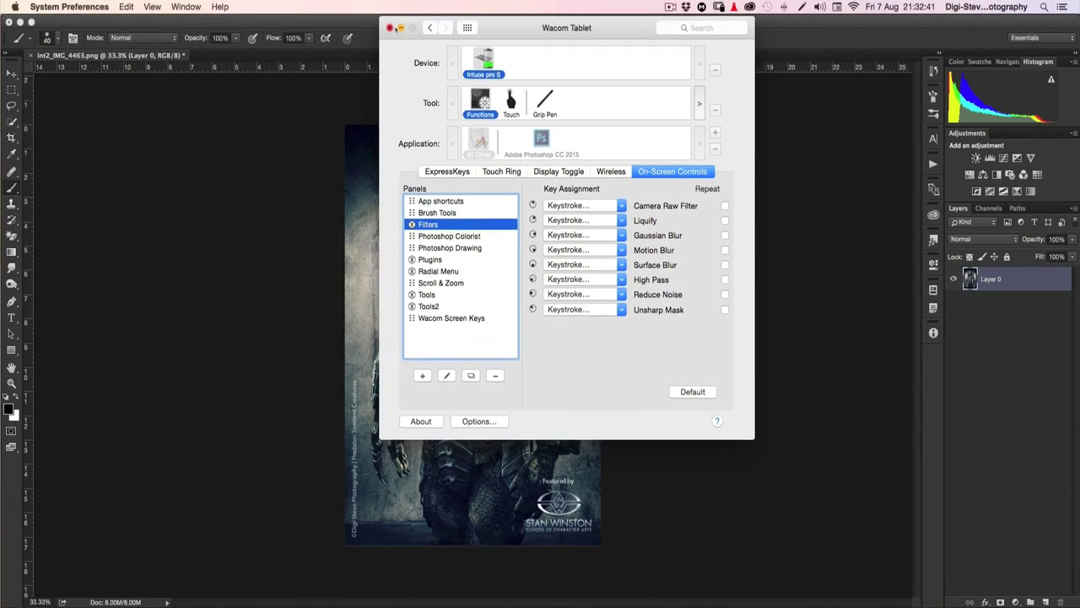
pyautogui.press('super+q')
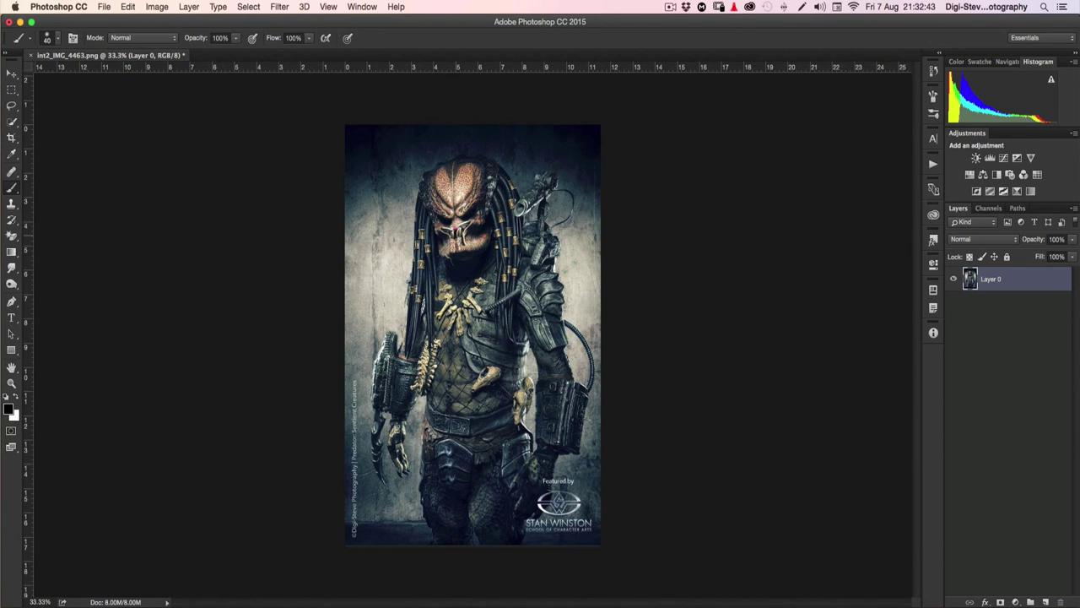
pyautogui.middleClick(461, 253)
pyautogui.click(462, 180)
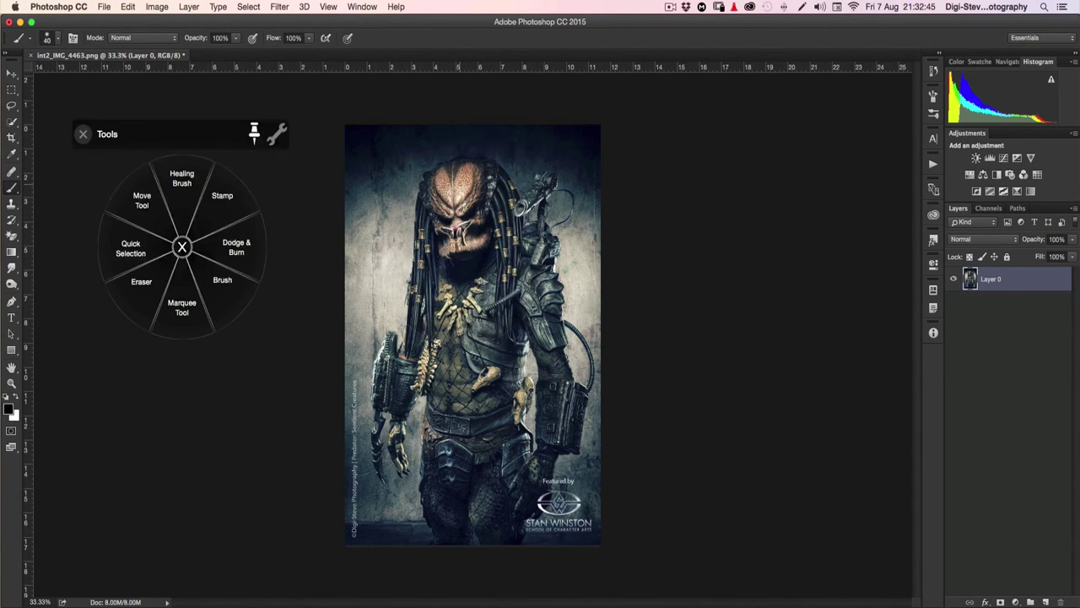
pyautogui.click(254, 135)
pyautogui.click(254, 135)
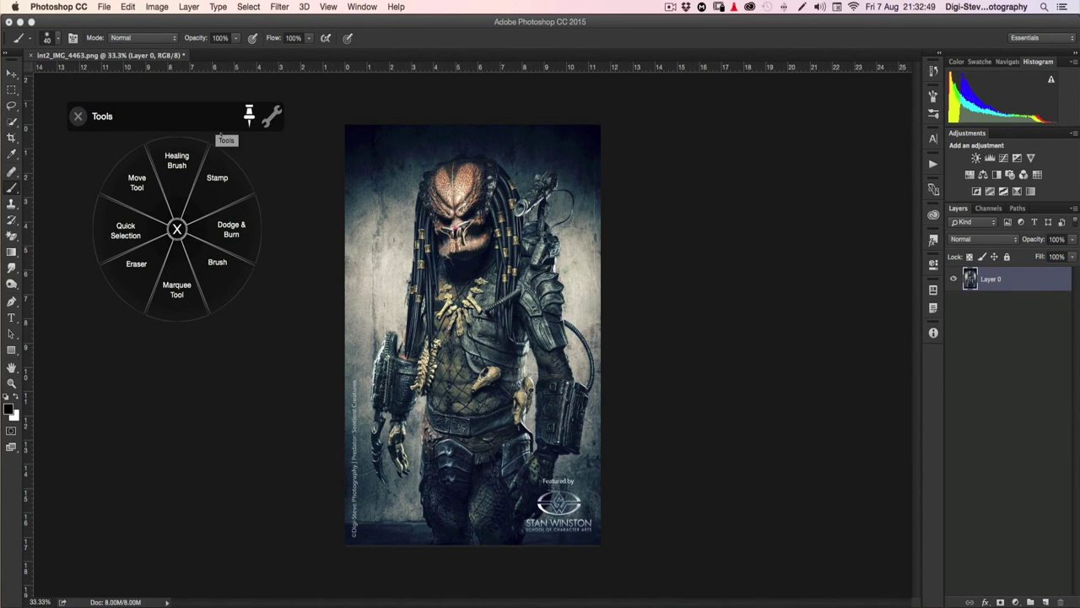
pyautogui.click(249, 116)
pyautogui.click(249, 116)
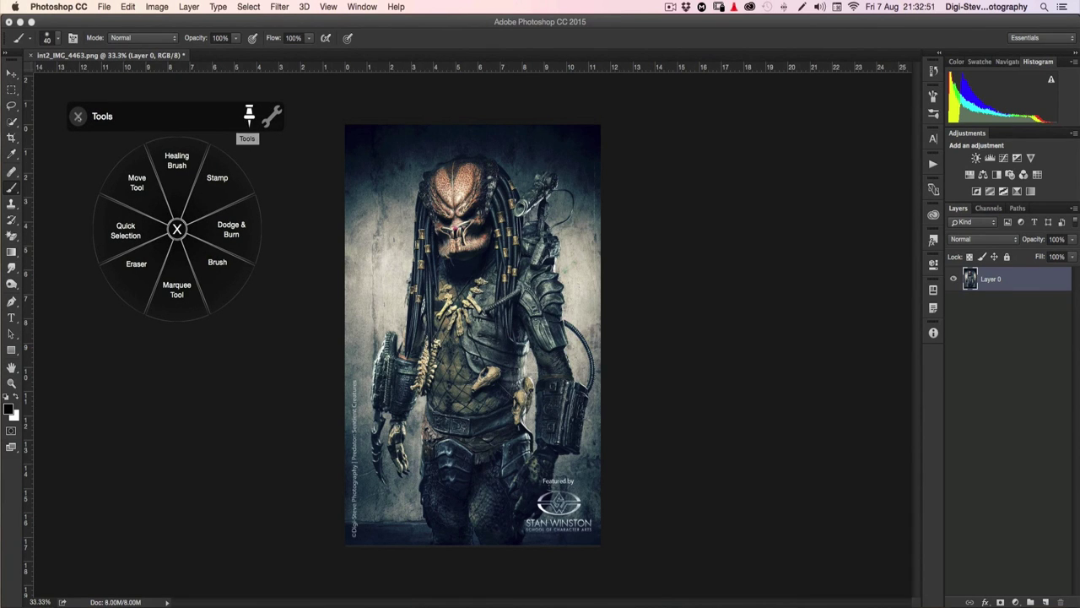
pyautogui.middleClick(549, 276)
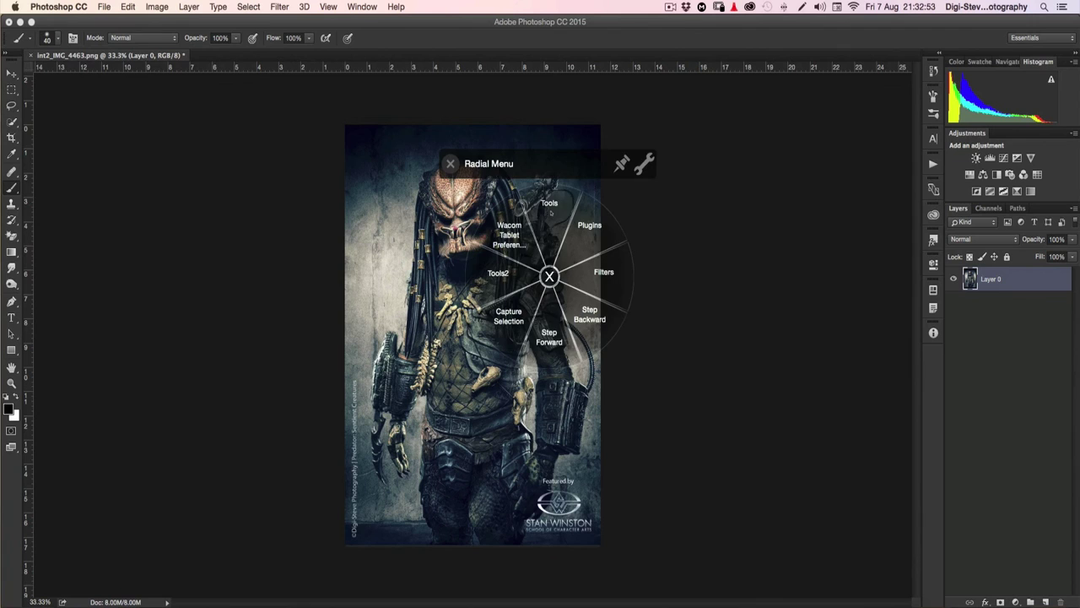
pyautogui.click(550, 209)
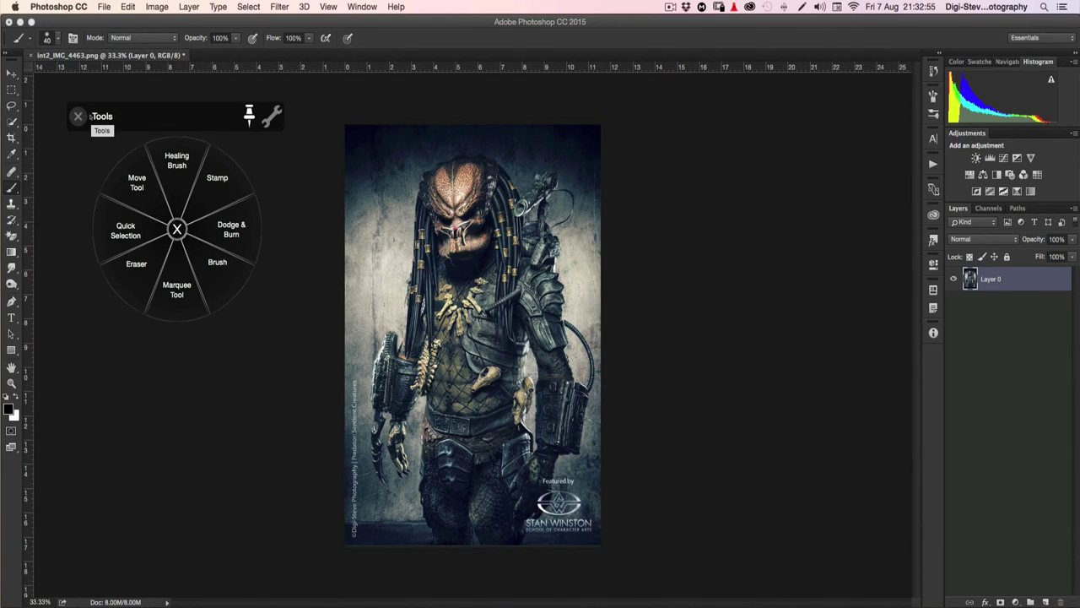
pyautogui.click(78, 116)
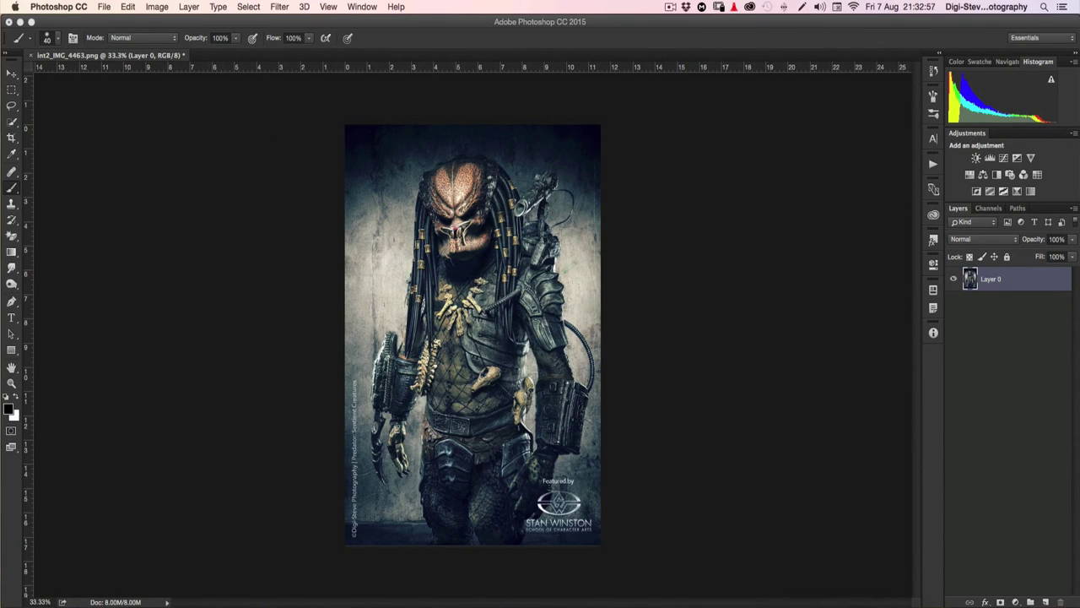